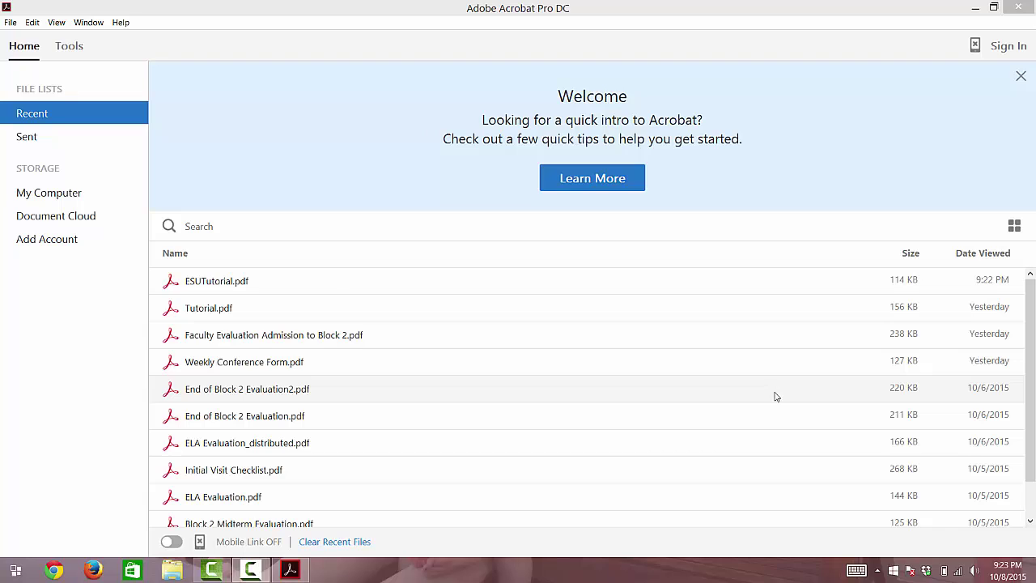
Open ESUTutorial.pdf from the IDT Masters folder
left_click(11, 22)
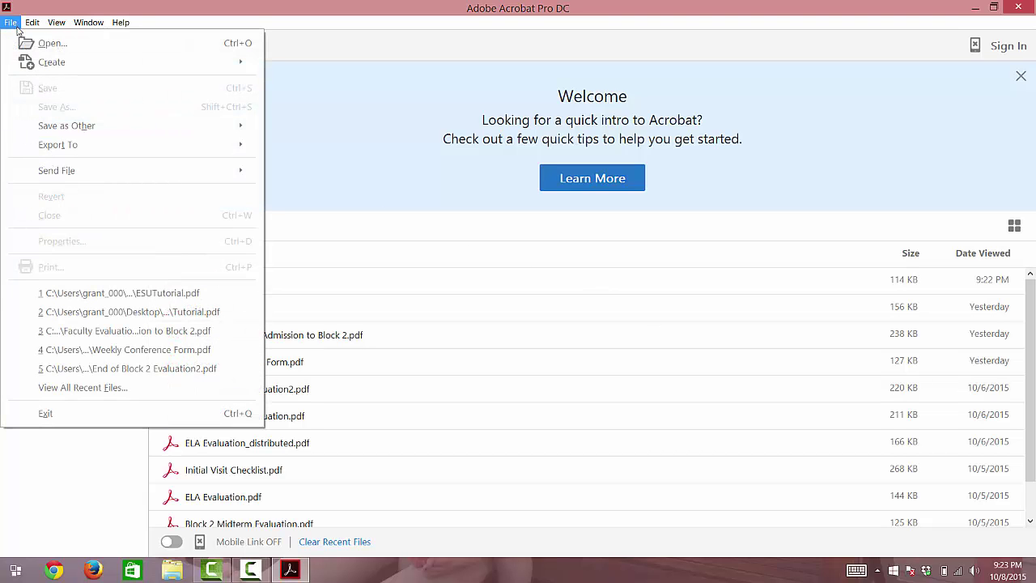
left_click(25, 44)
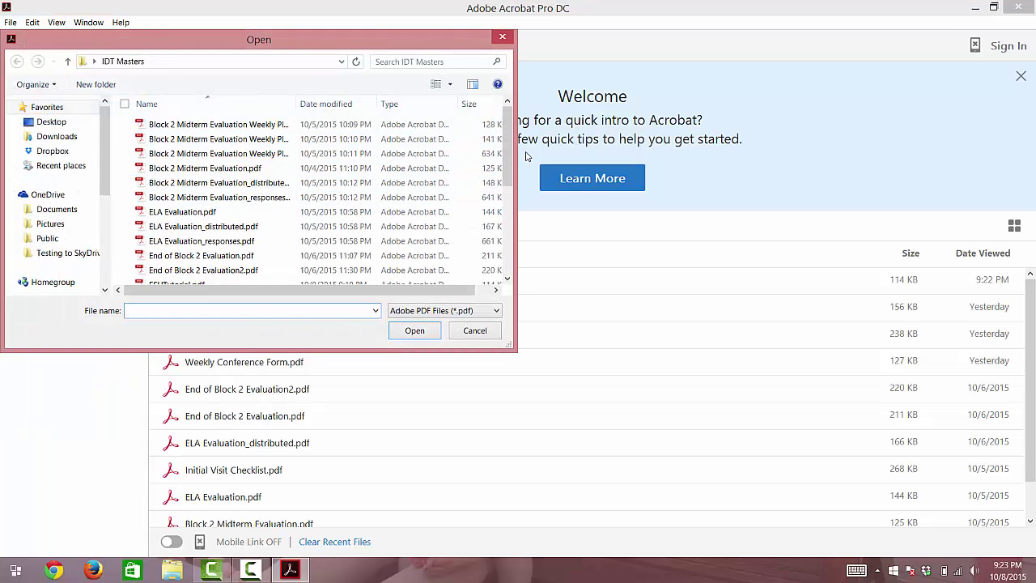
scroll(389, 154, "down", 2)
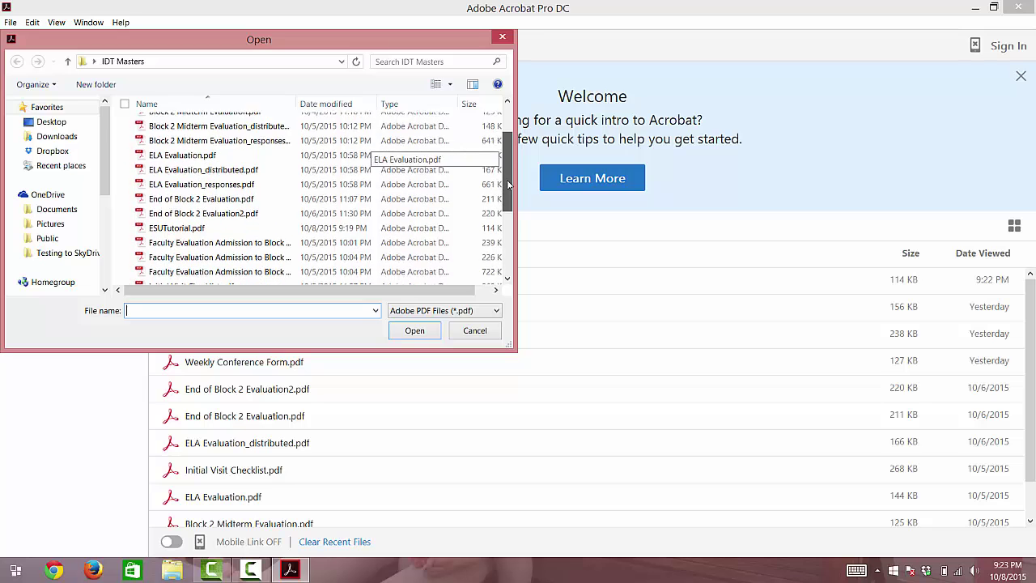
double_click(184, 215)
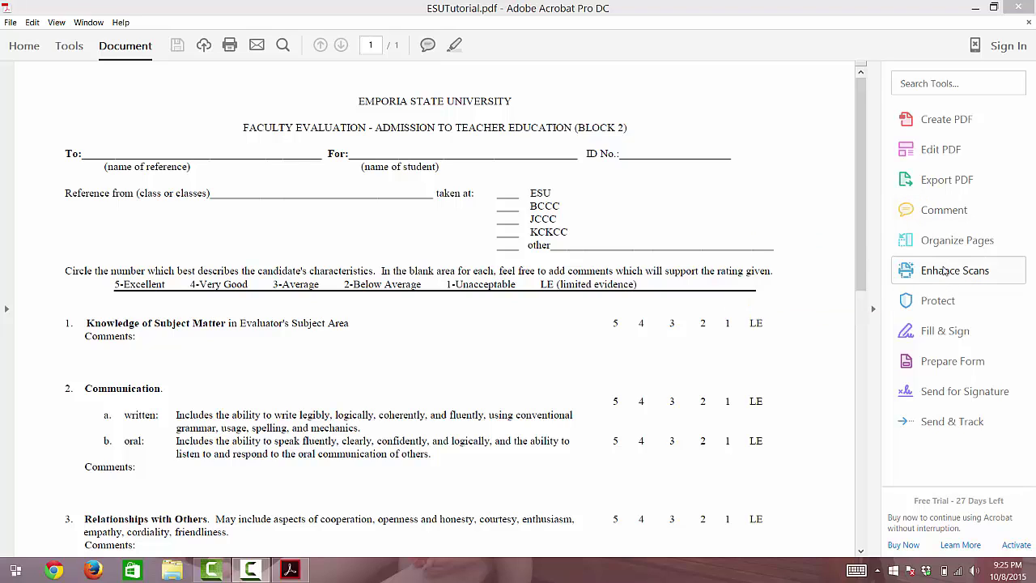
Start preparing a form from ESUTutorial.pdf, marking the document as requiring signatures
left_click(941, 362)
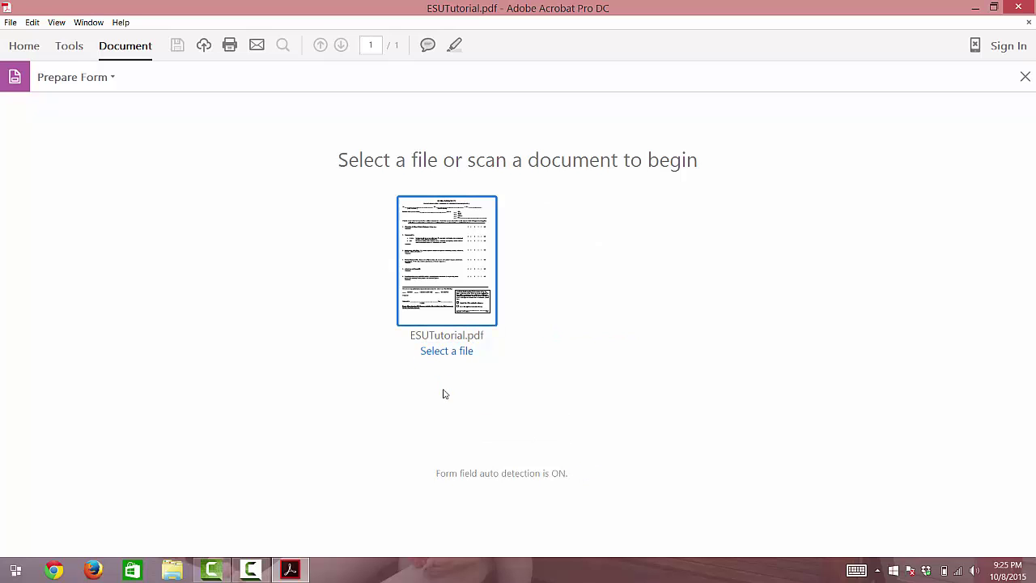
left_click(443, 389)
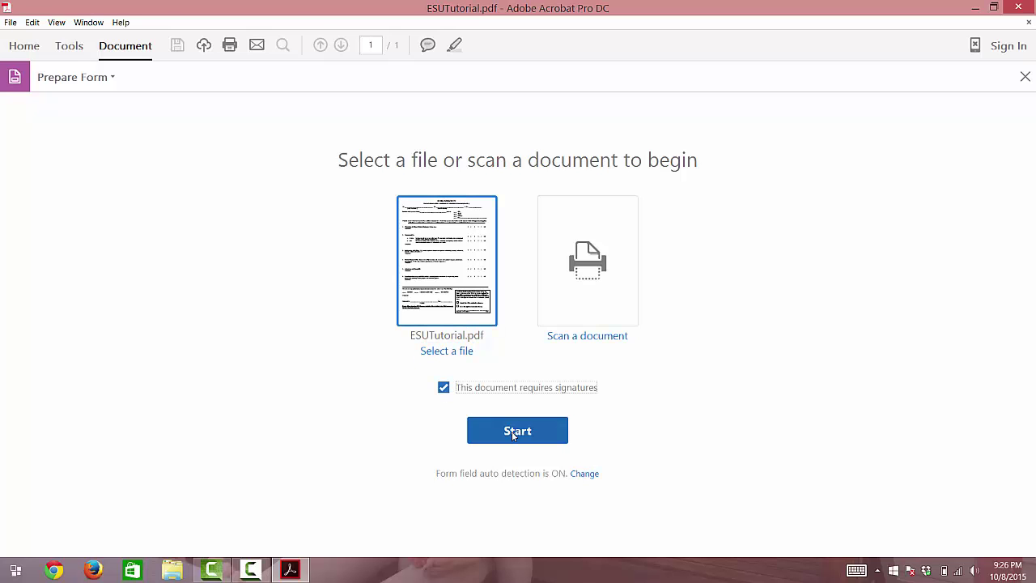
left_click(512, 434)
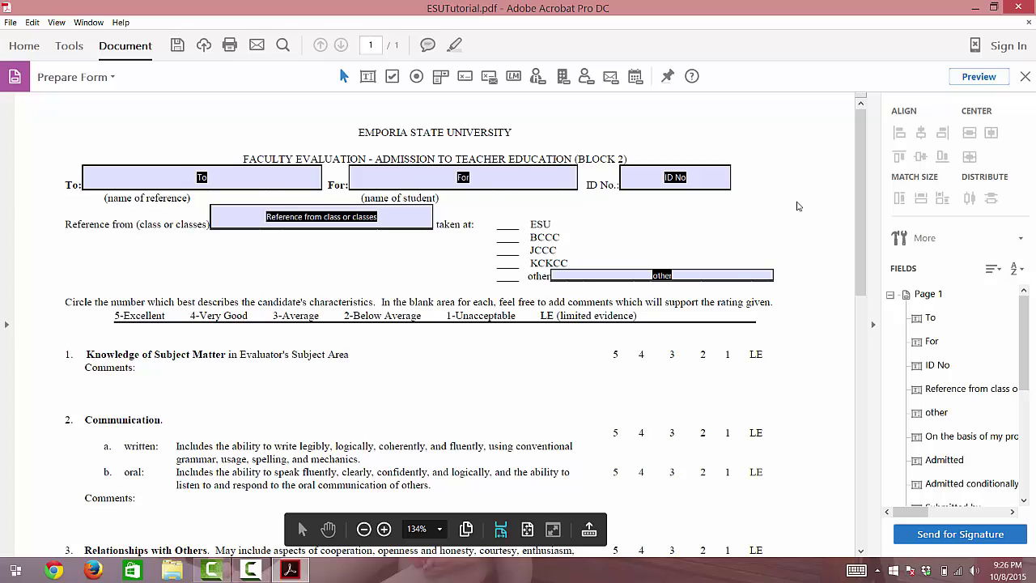
left_click(418, 172)
left_click(597, 221)
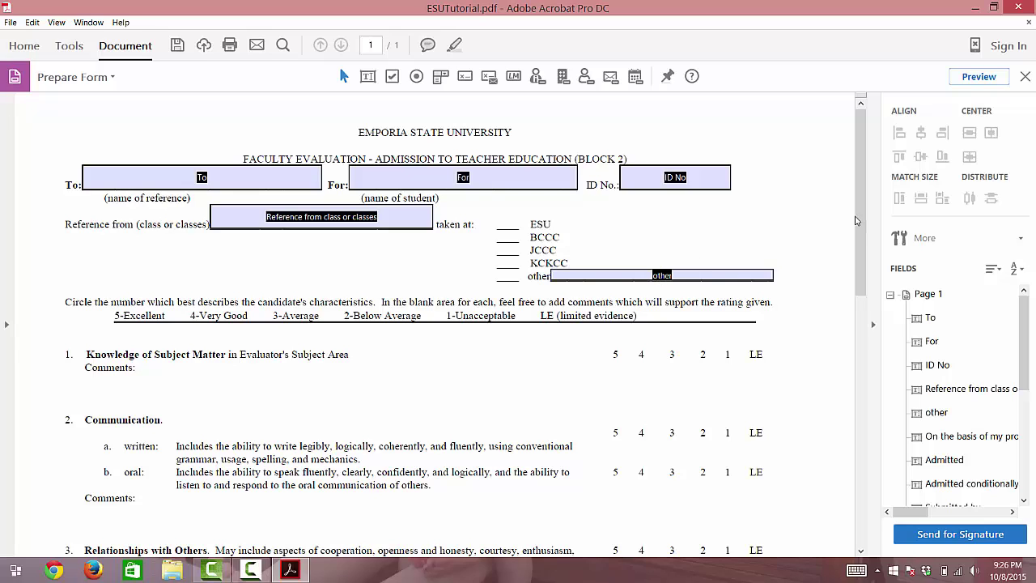
mouse_move(862, 199)
left_mouse_down()
mouse_move(888, 458)
mouse_move(872, 241)
left_mouse_up()
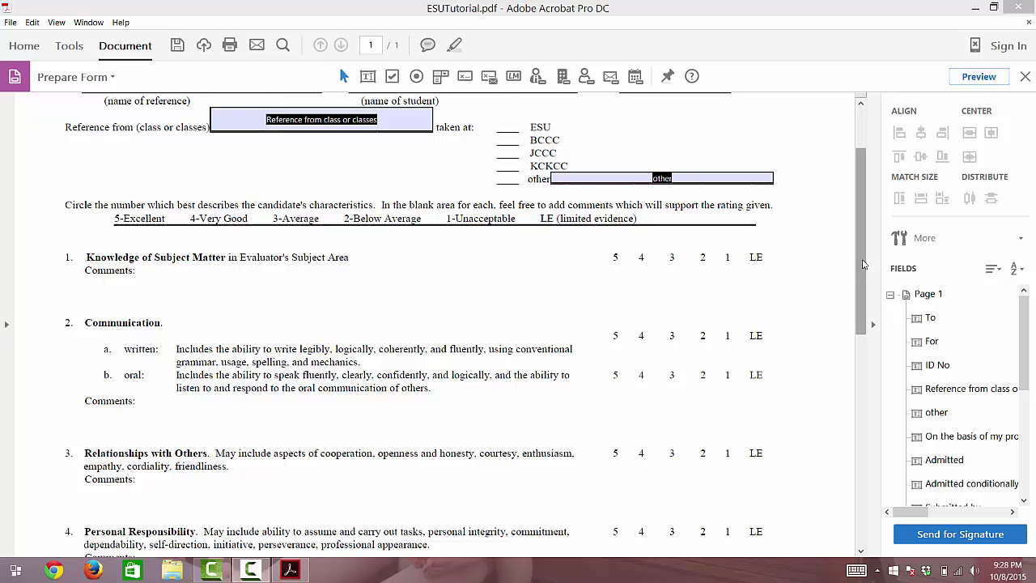
left_click_drag(862, 265, 865, 240)
scroll(865, 240, "up", 1)
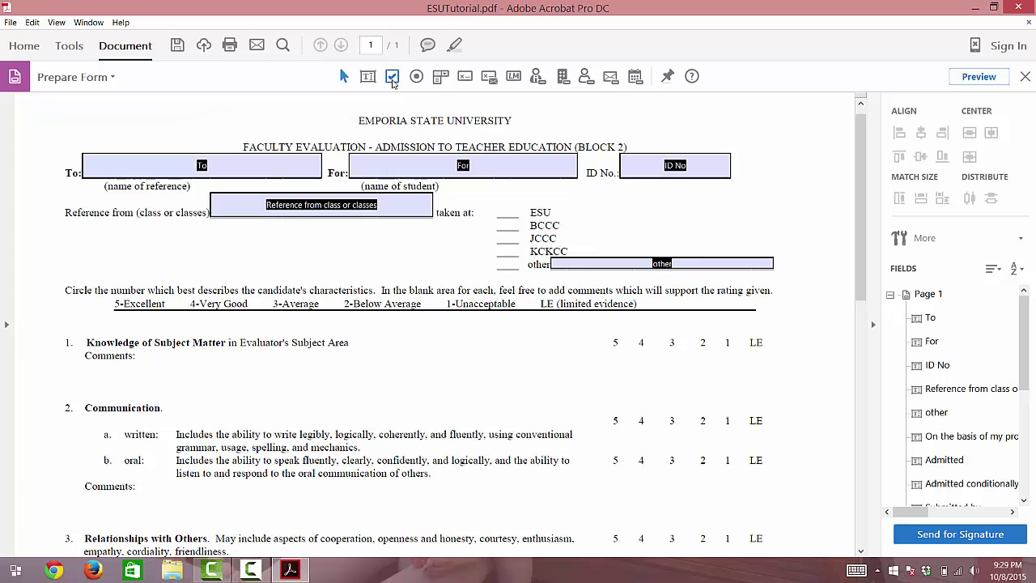
Place a check box field on the blank line beside ESU in the "taken at" list
left_click(392, 77)
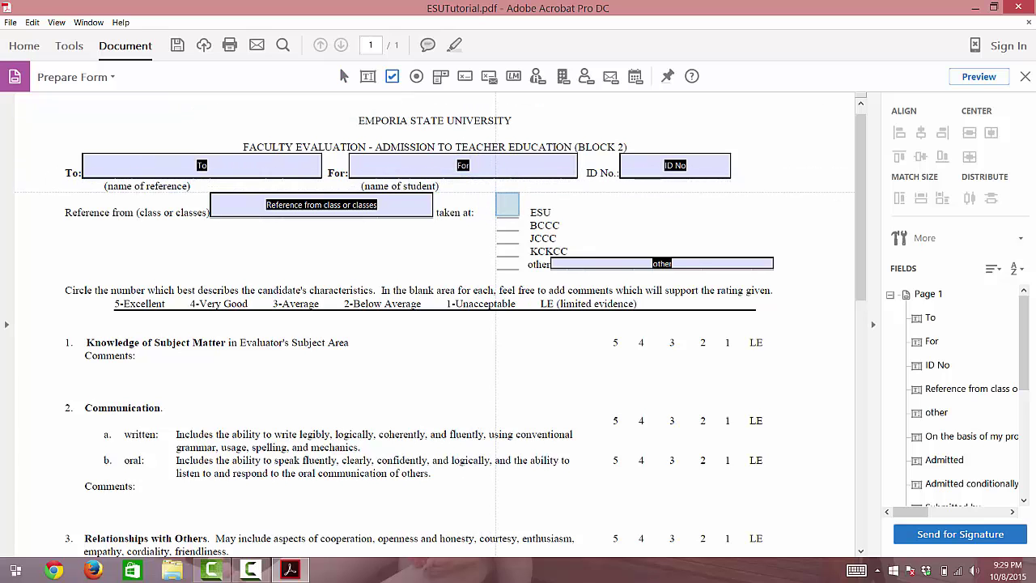
left_click(508, 206)
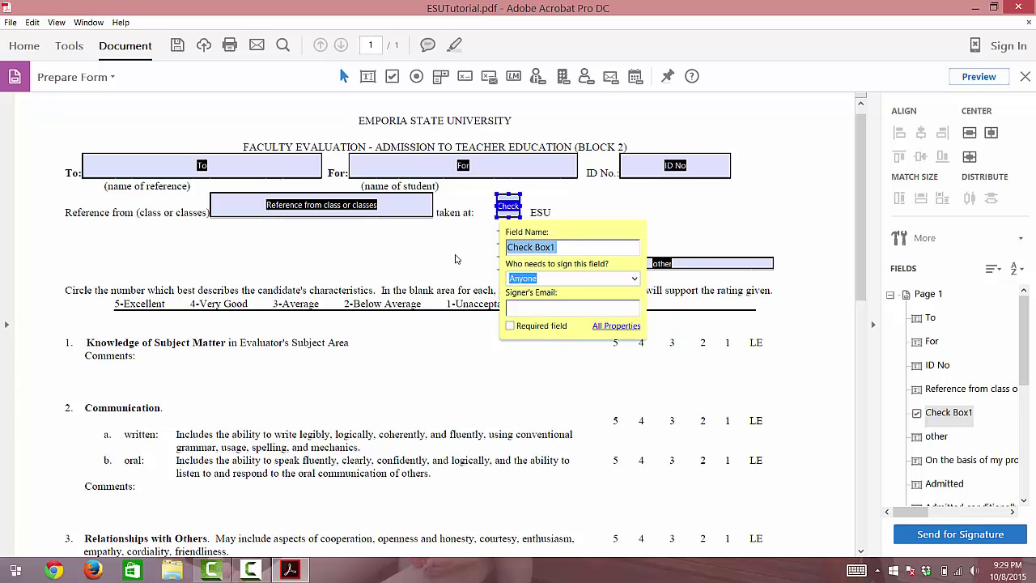
left_click(456, 259)
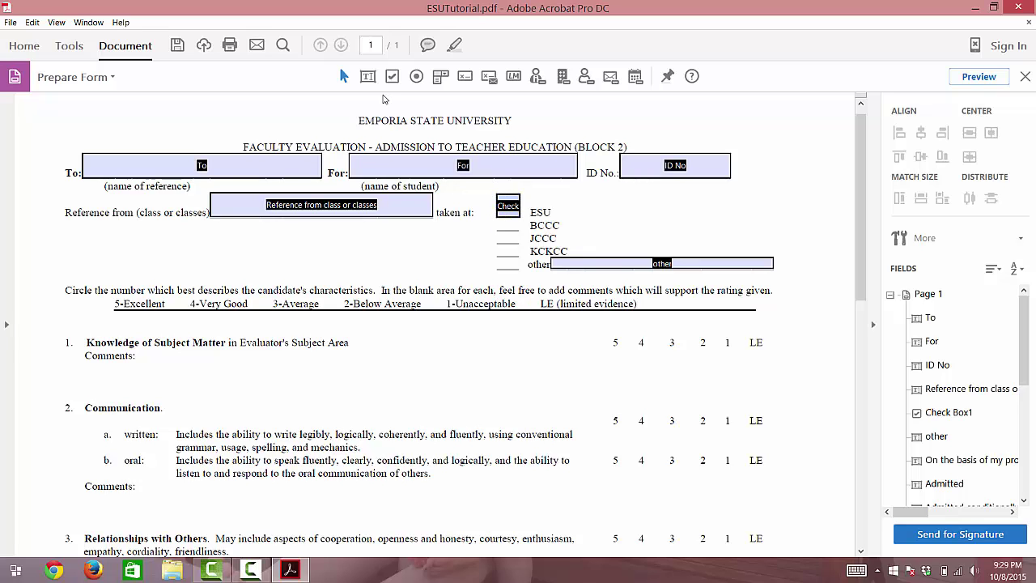
Place four more check box fields in a column below the ESU check box, keeping their default names
left_click(391, 77)
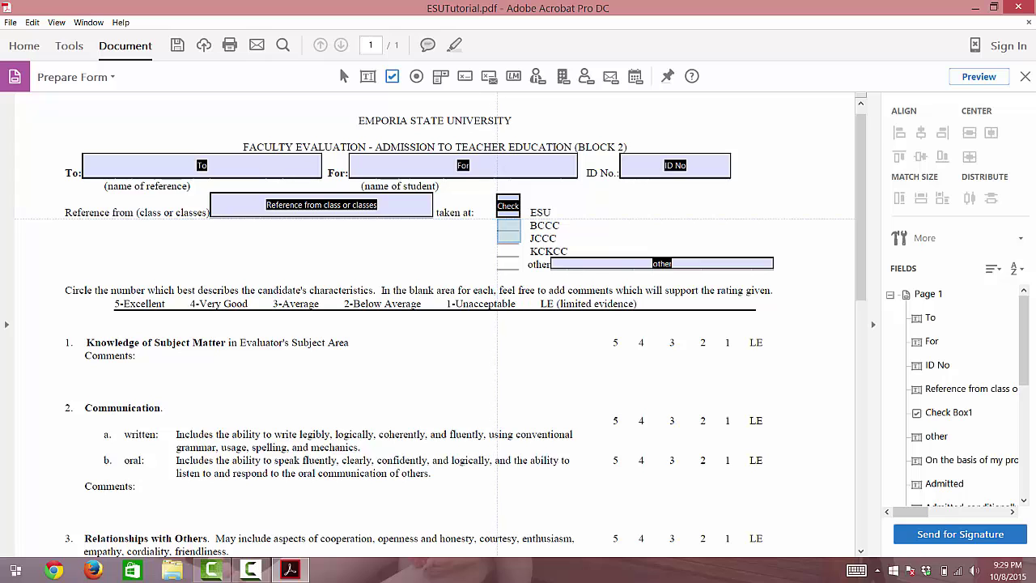
left_click(508, 231)
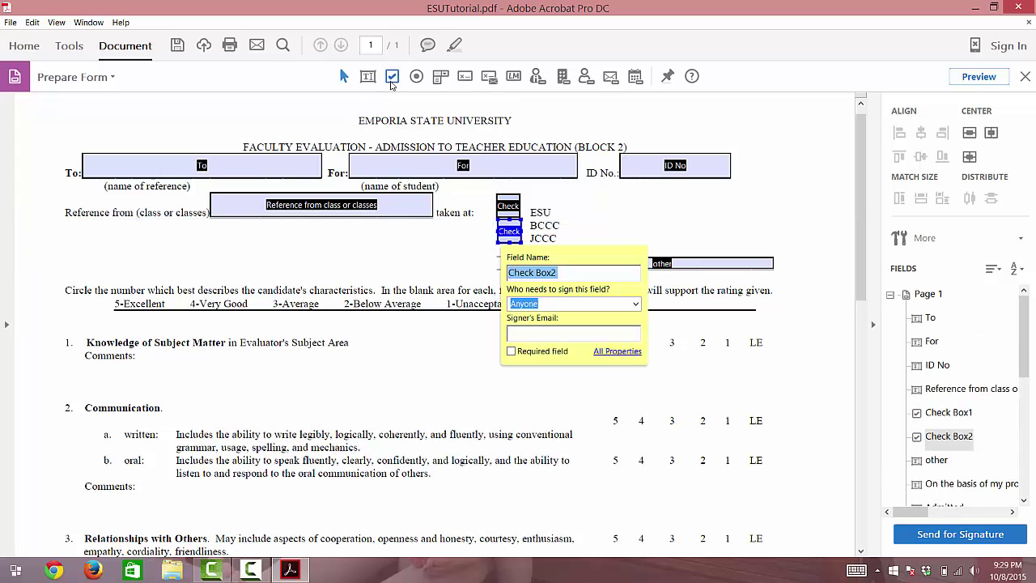
left_click(391, 81)
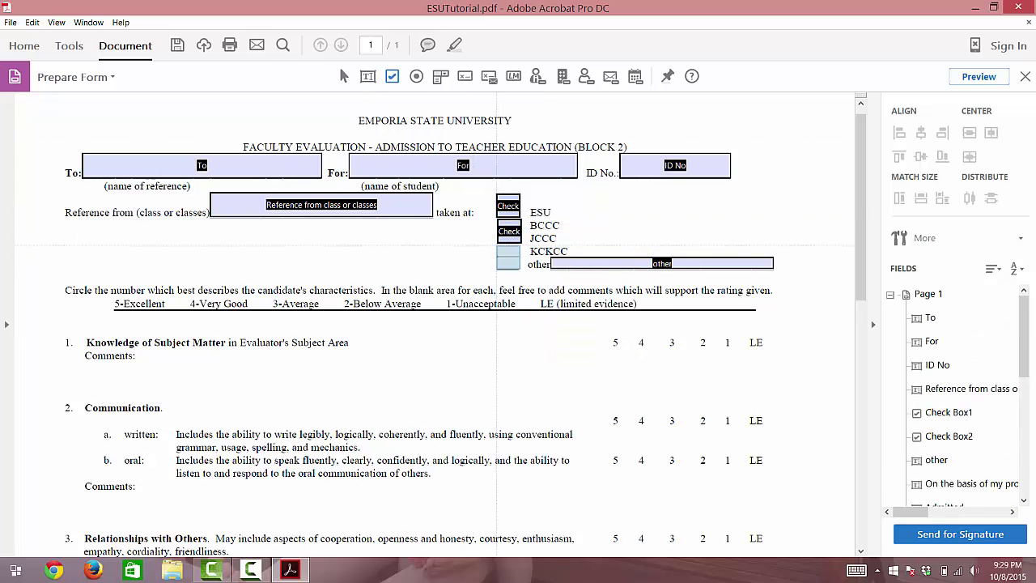
left_click(509, 257)
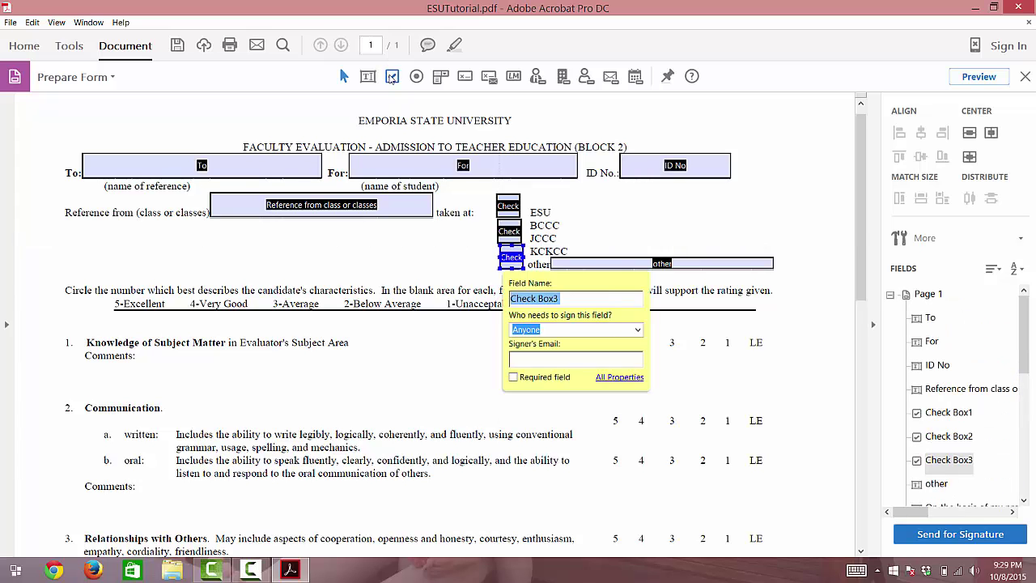
left_click(391, 76)
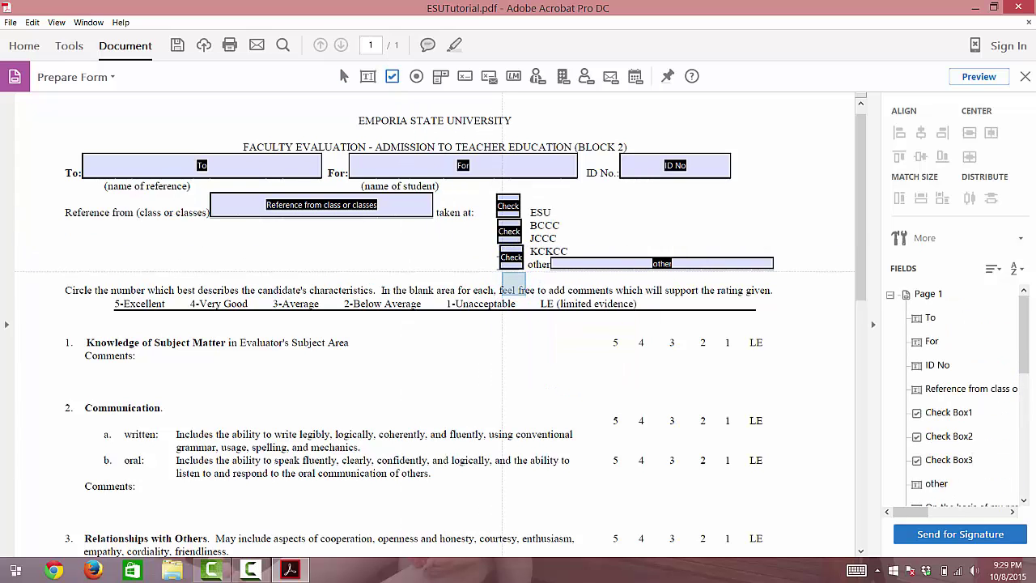
left_click(514, 285)
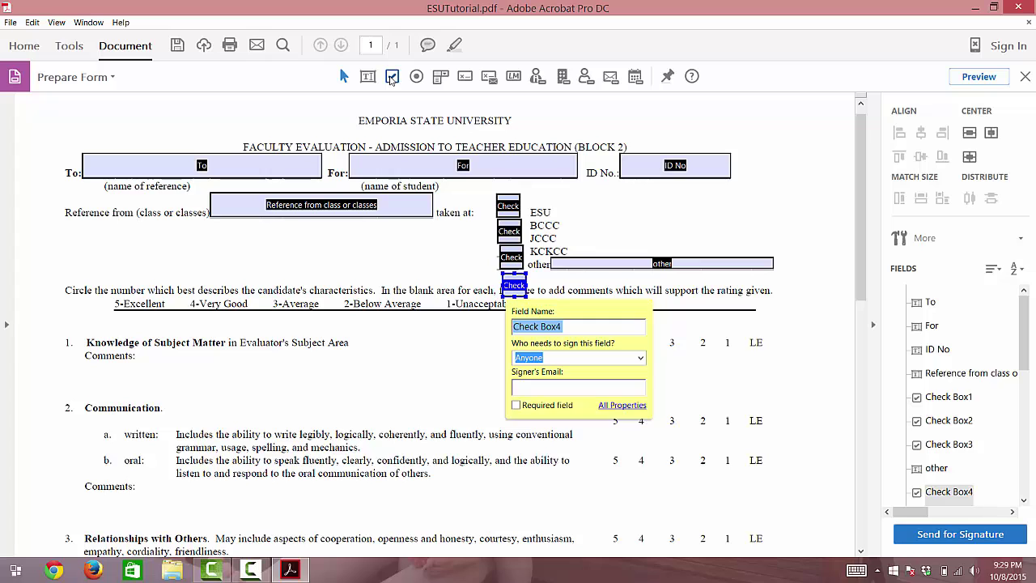
left_click(391, 76)
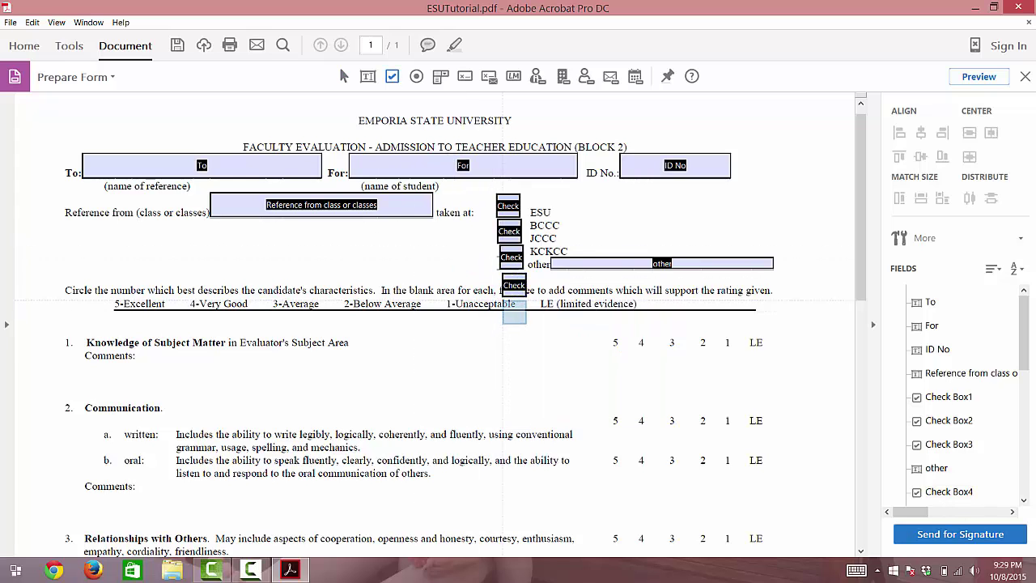
left_click(515, 312)
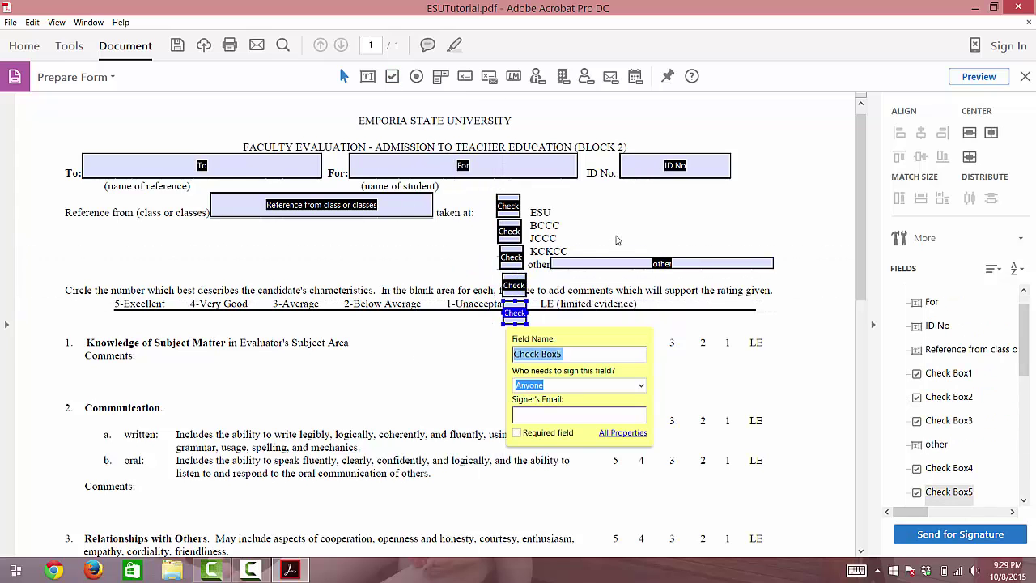
left_click(617, 241)
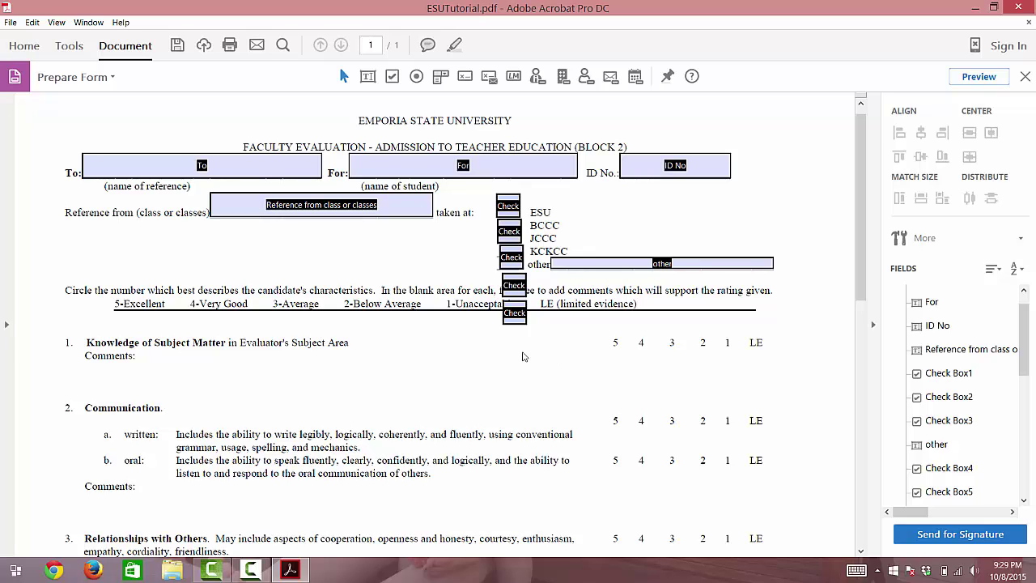
left_click(548, 196)
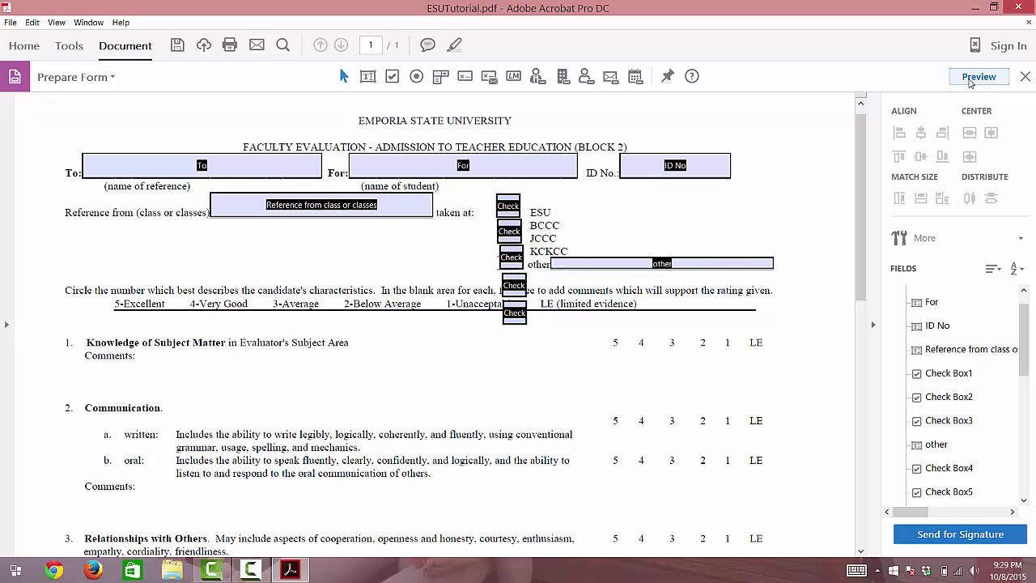
Preview the form, test the ESU check box by ticking and clearing it, and return to form editing
left_click(971, 81)
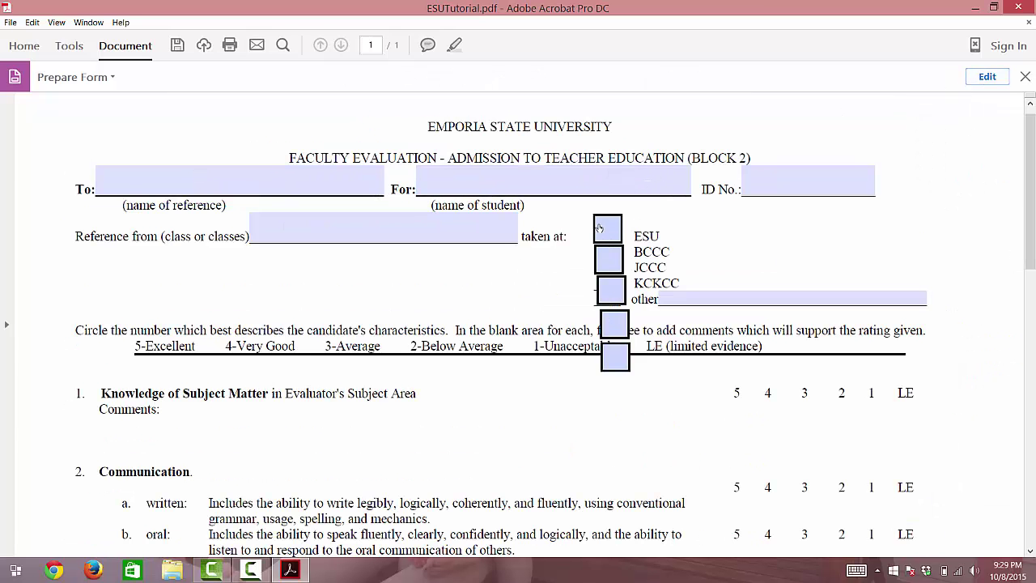
left_click(608, 237)
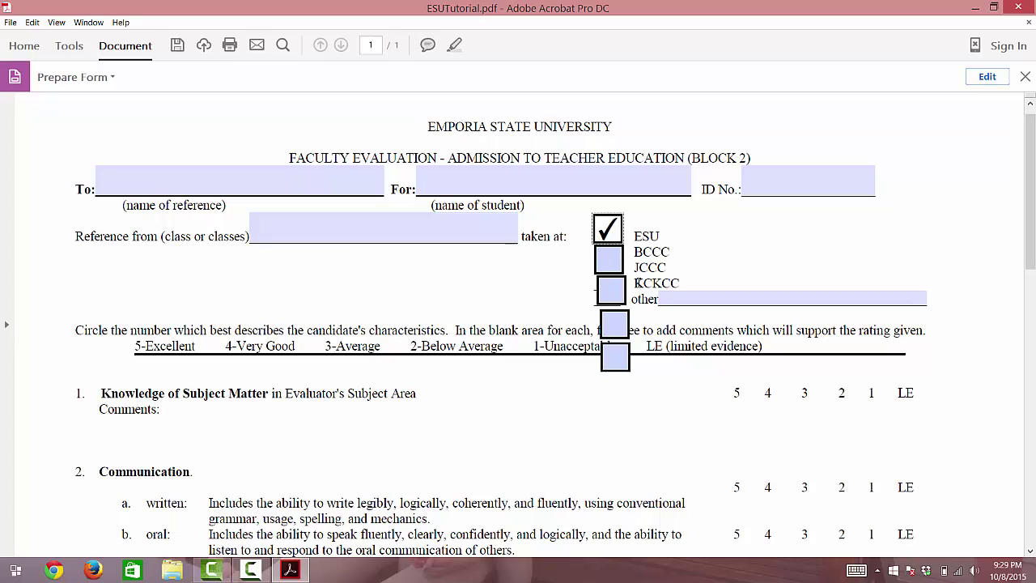
left_click(608, 232)
left_click(974, 80)
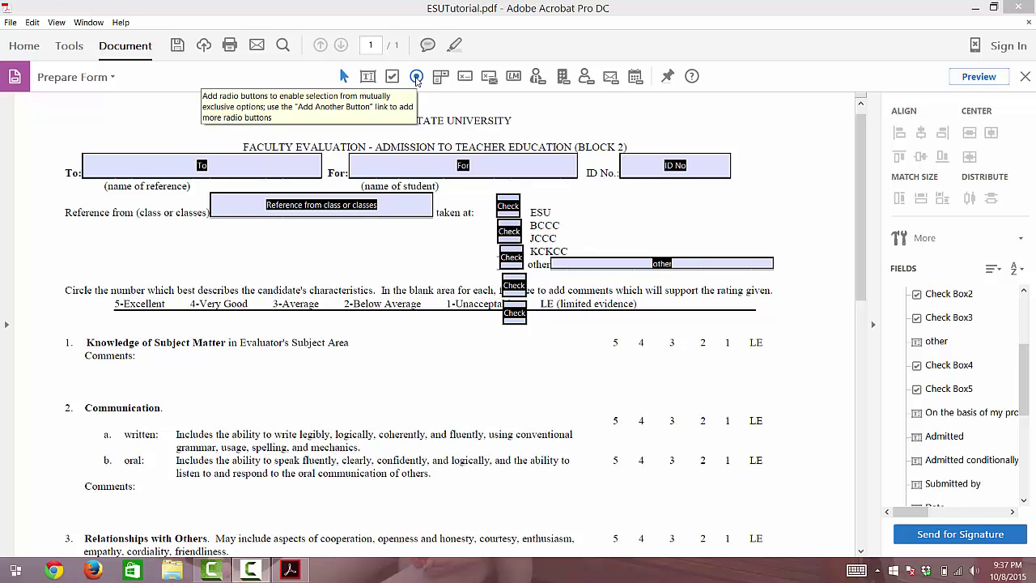
Place a row of six radio buttons, Choice1 to Choice6 in Group1, along the Knowledge of Subject Matter ratings
left_click(416, 77)
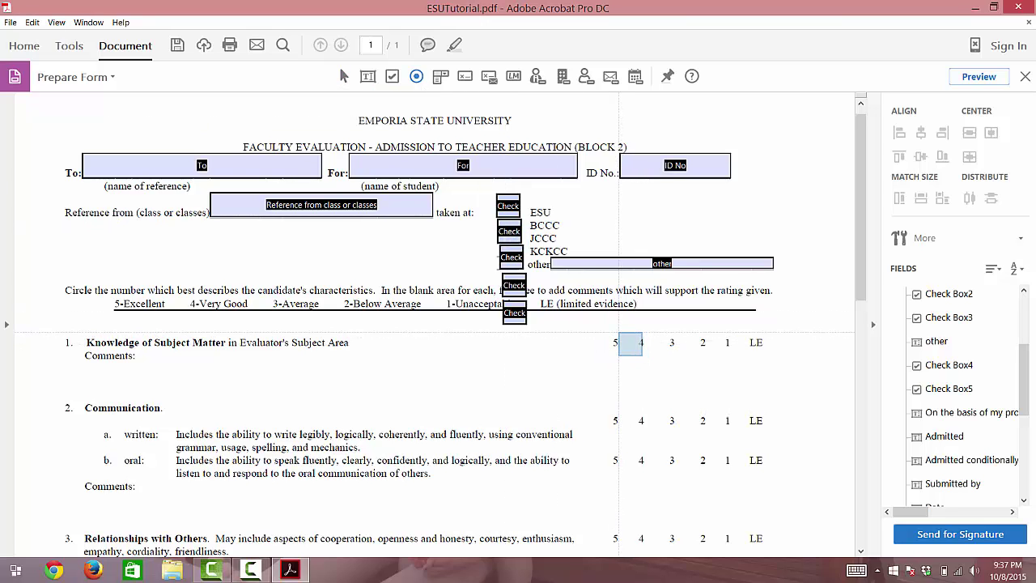
left_click(630, 344)
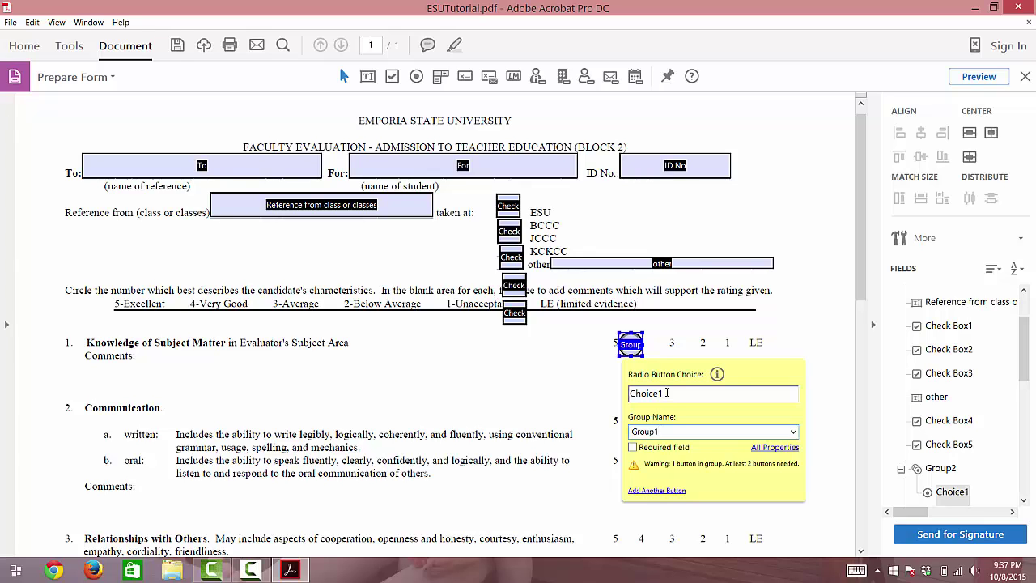
left_click(656, 491)
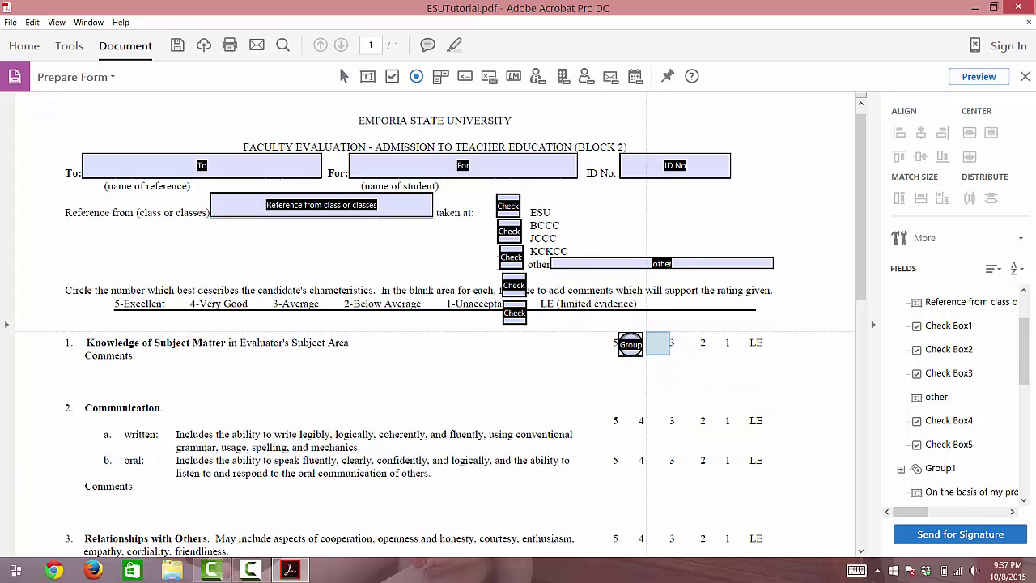
left_click(658, 343)
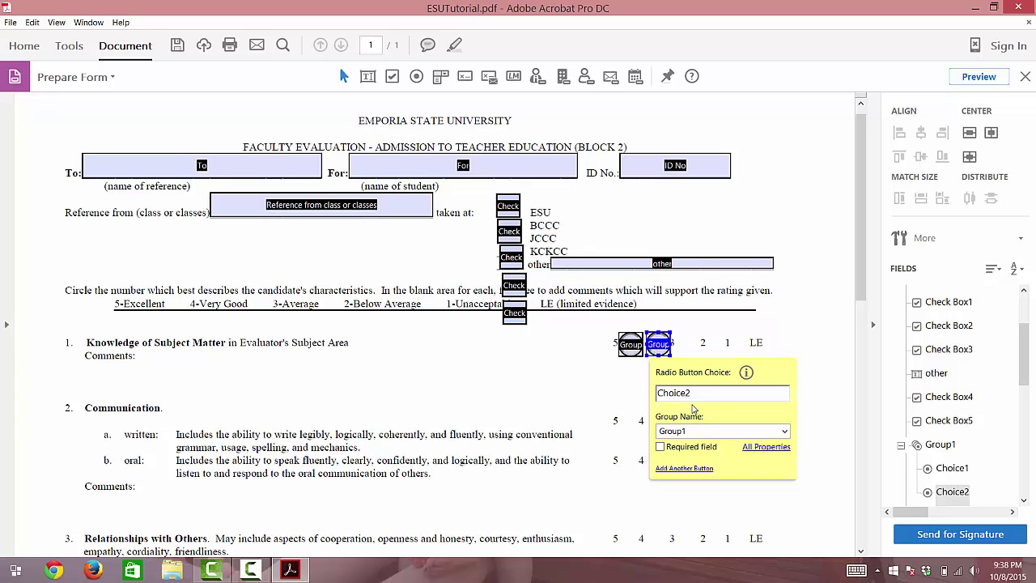
left_click(686, 467)
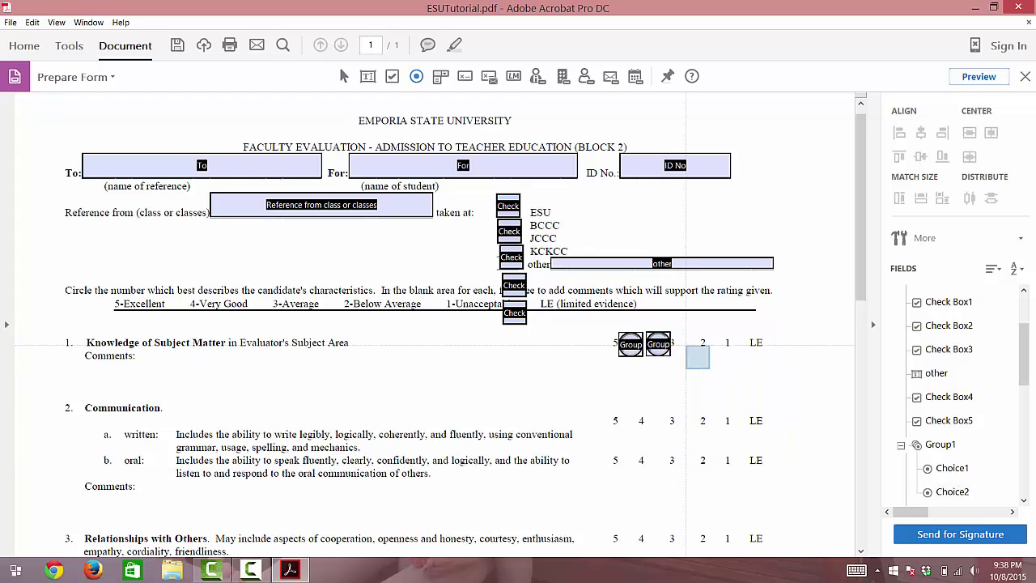
left_click(686, 344)
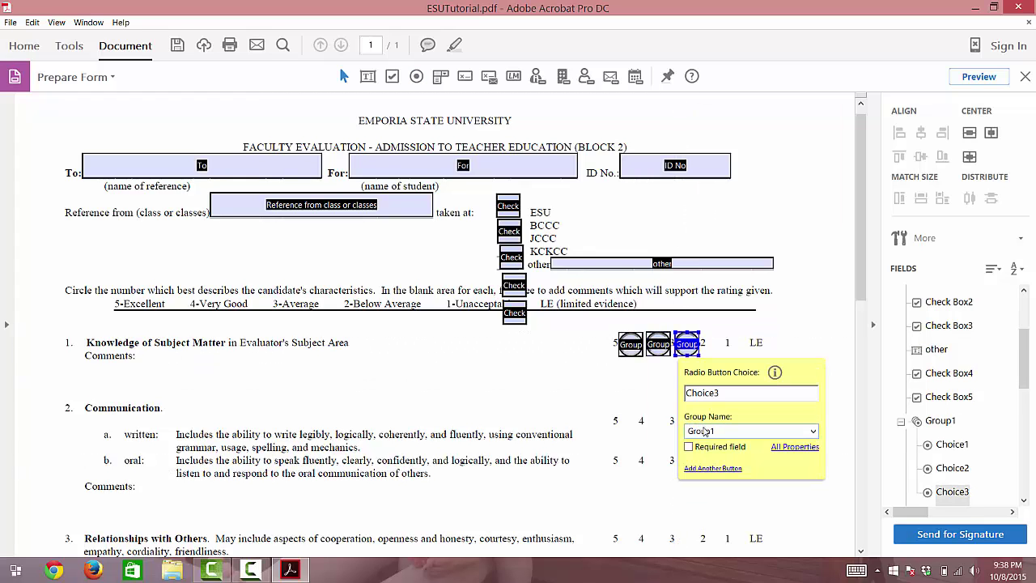
left_click(722, 468)
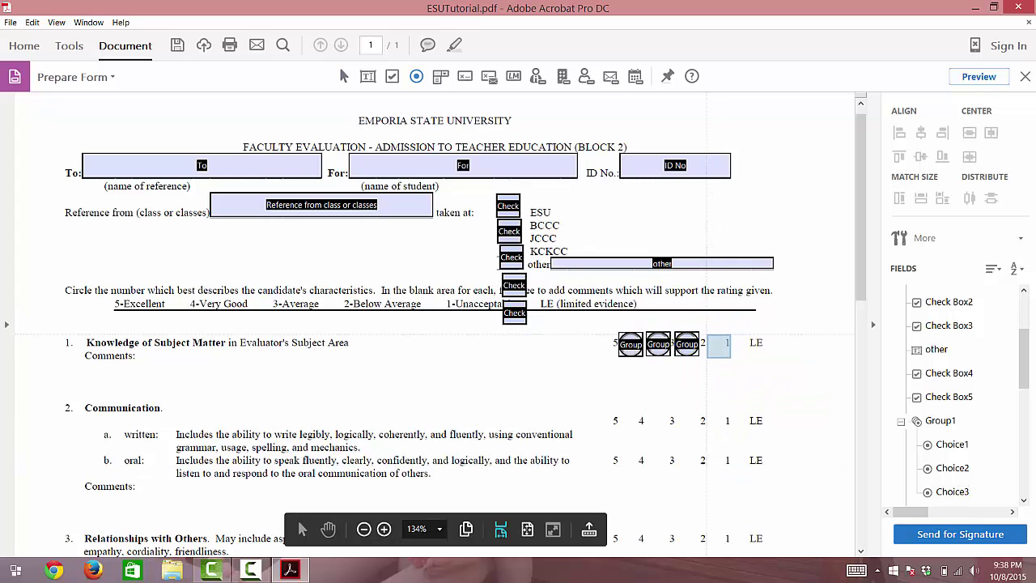
left_click(728, 339)
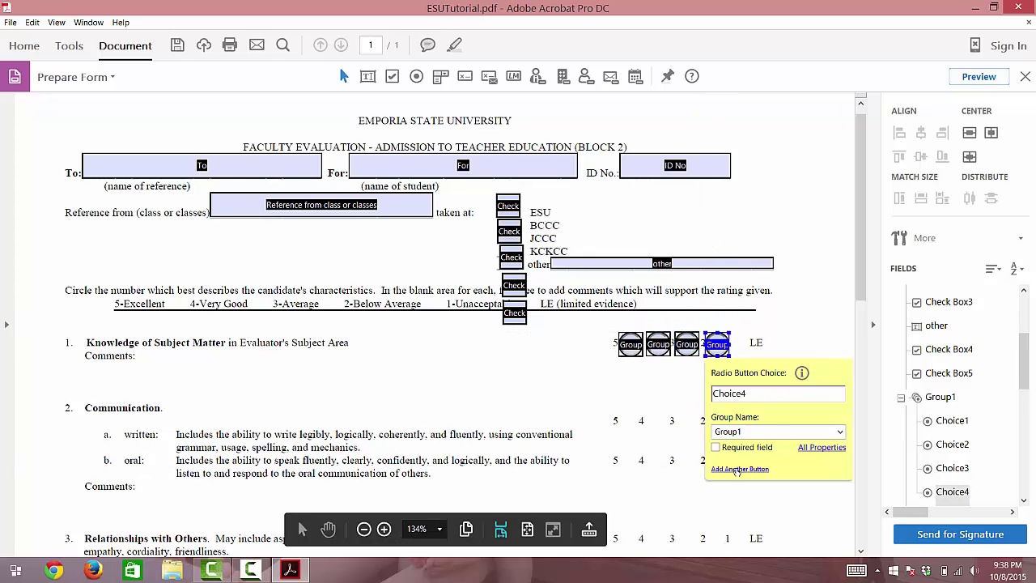
left_click(737, 469)
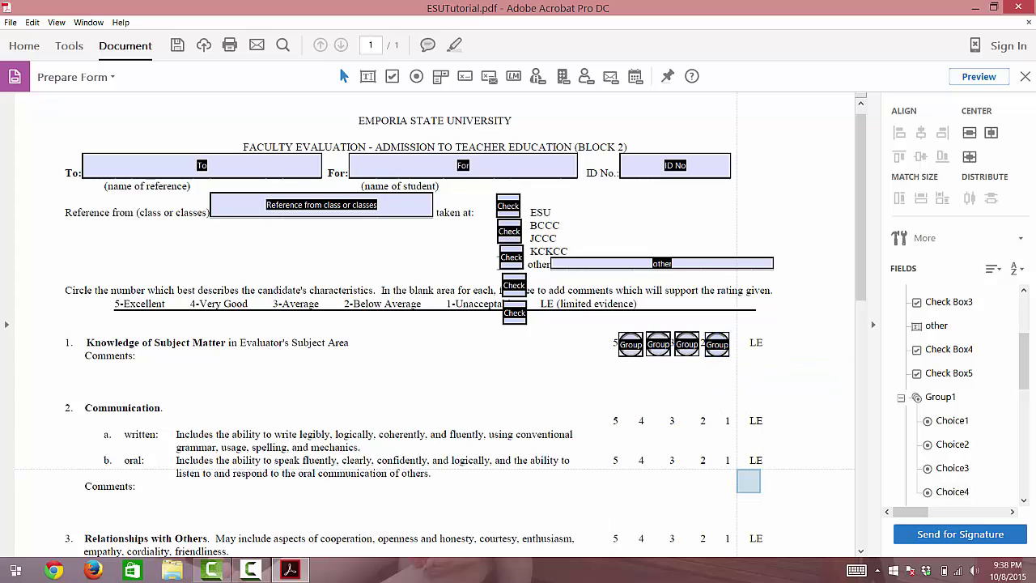
left_click(746, 343)
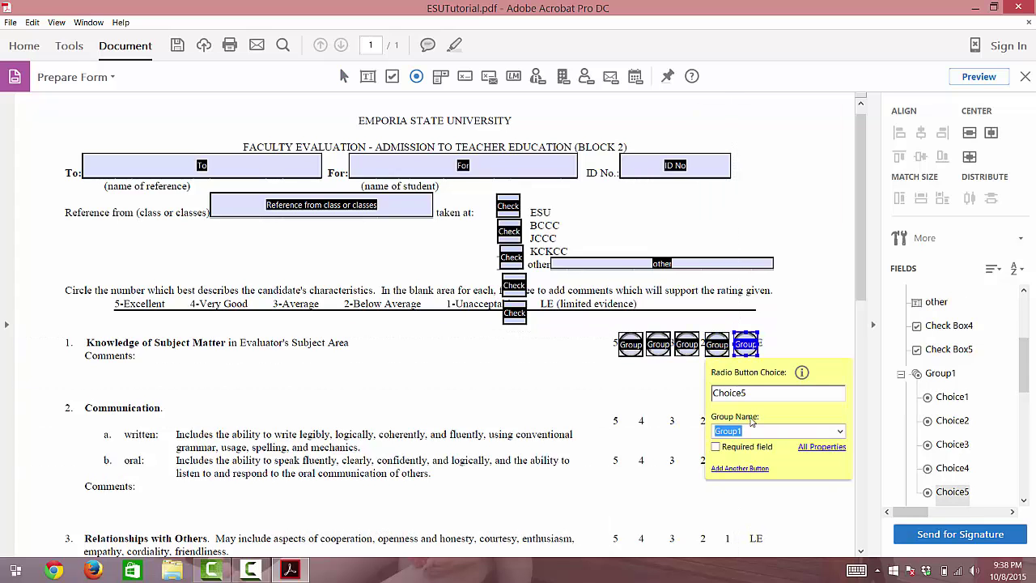
left_click(741, 468)
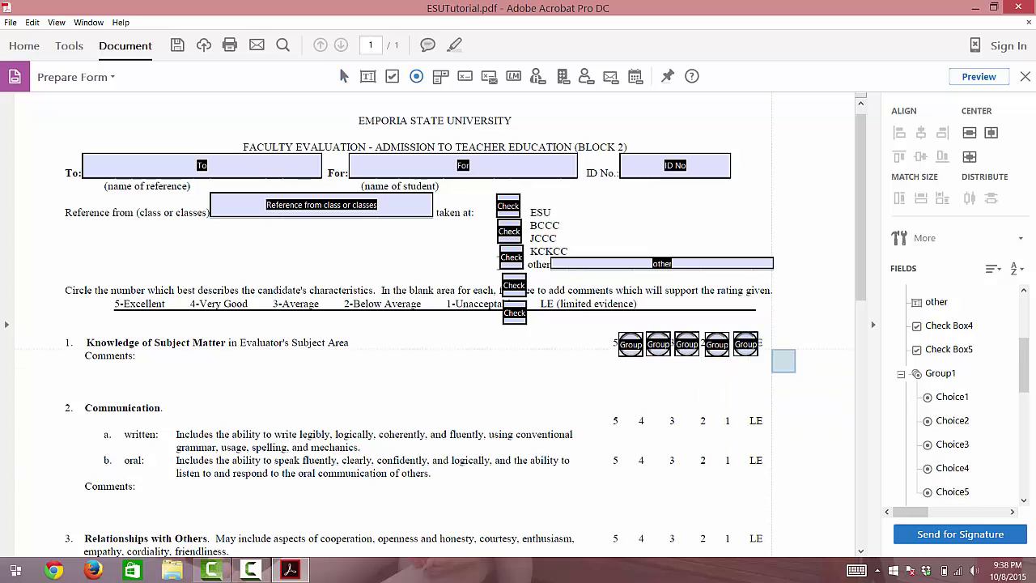
left_click(778, 344)
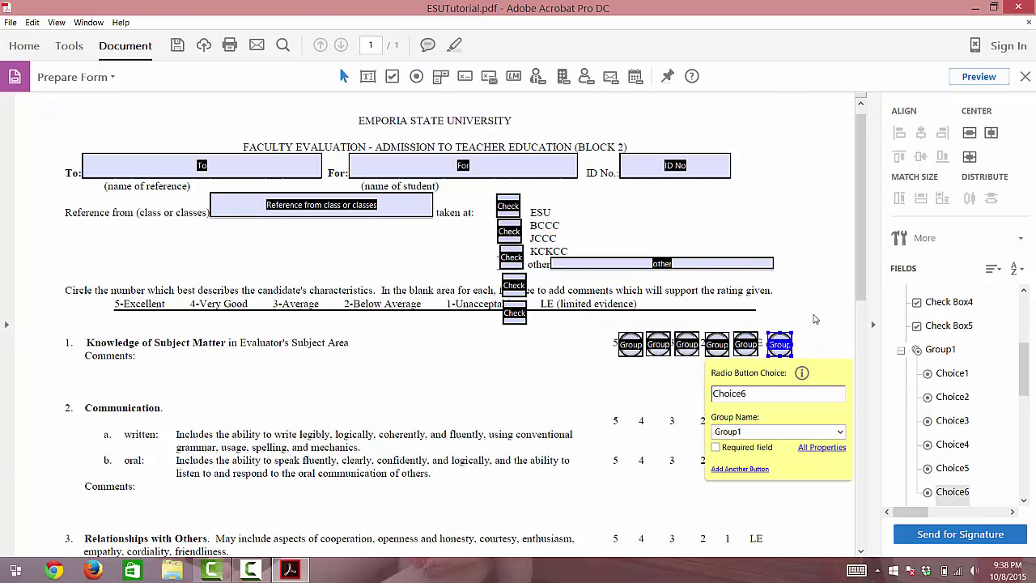
left_click(859, 249)
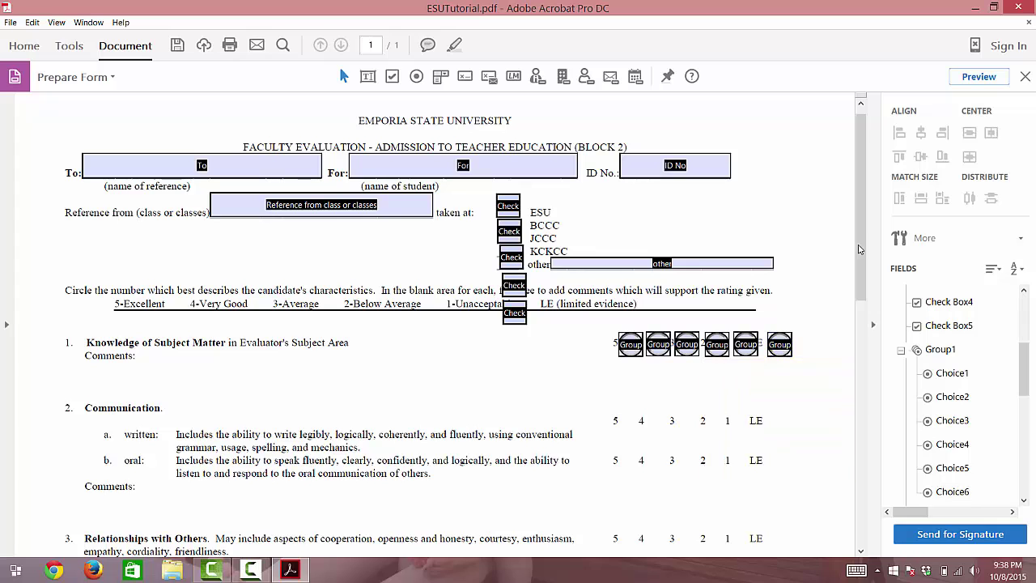
Preview the form, test all six Knowledge of Subject Matter radio buttons in turn, and return to form editing
left_click(979, 76)
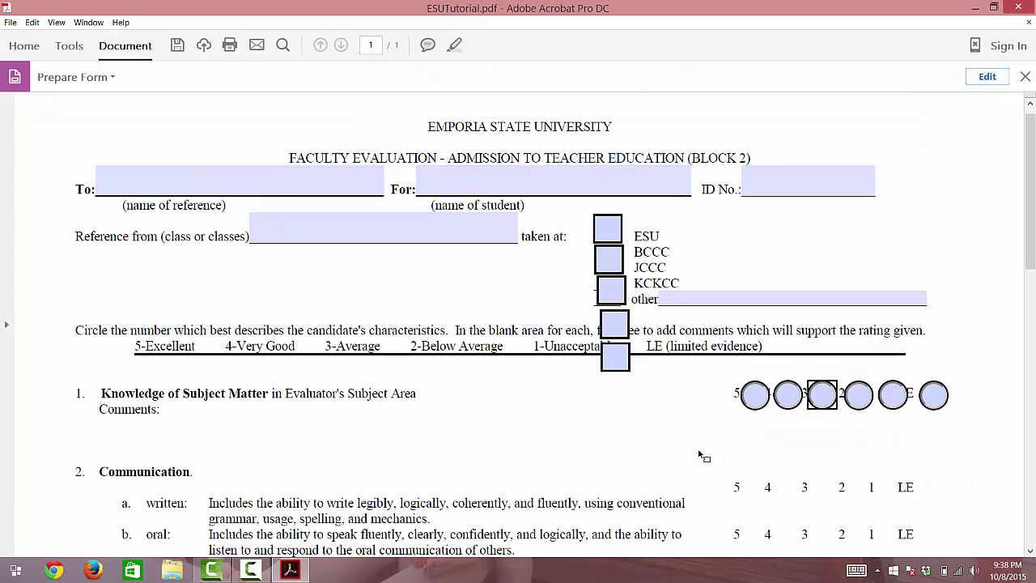
left_click(756, 402)
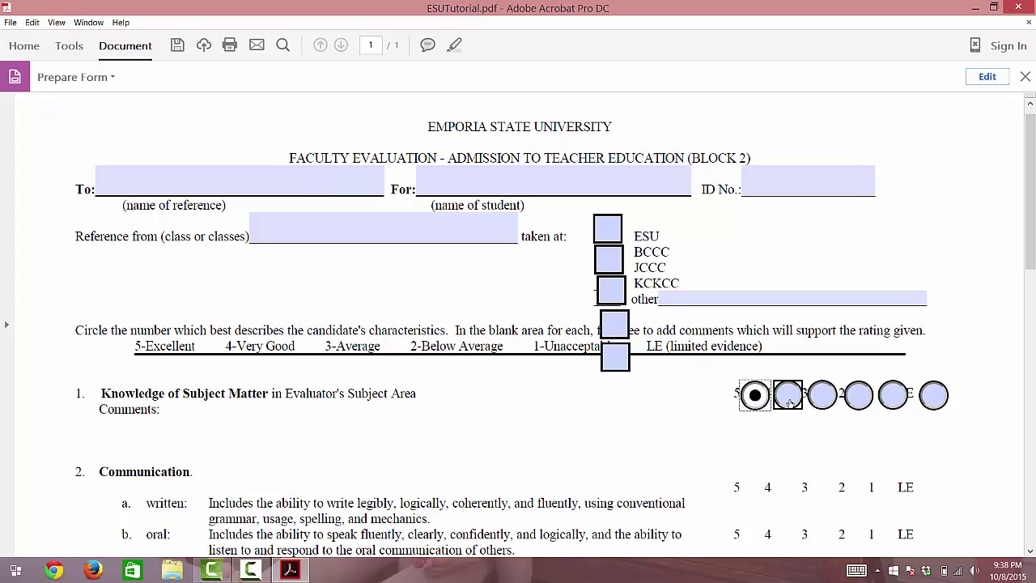
left_click(789, 402)
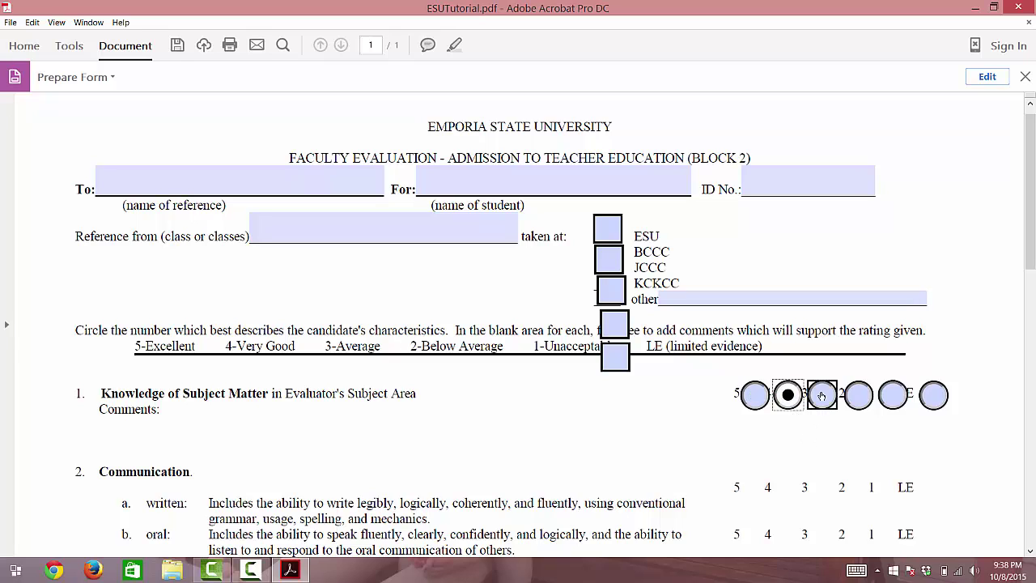
left_click(821, 396)
left_click(856, 400)
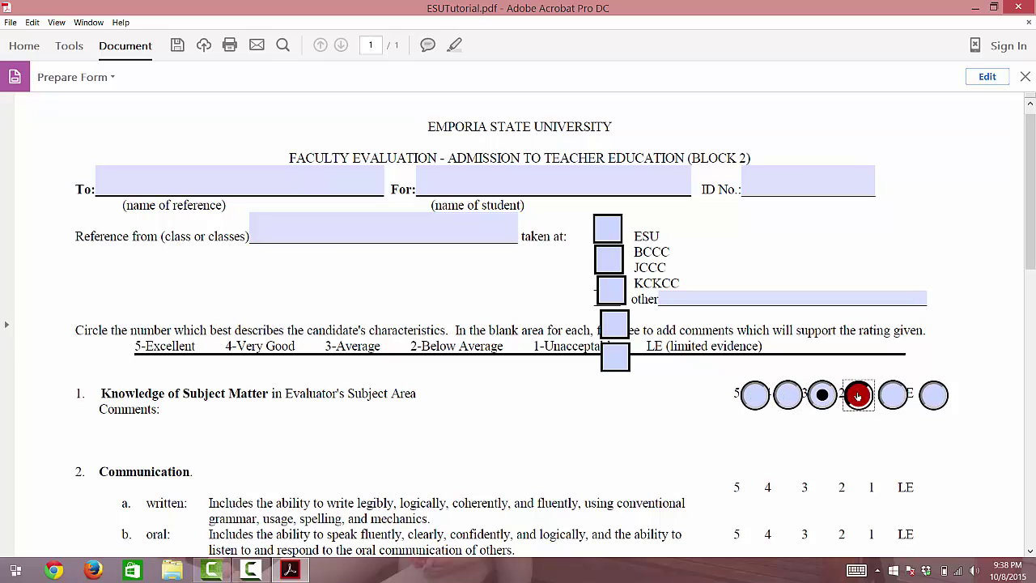
left_click(897, 400)
left_click(932, 396)
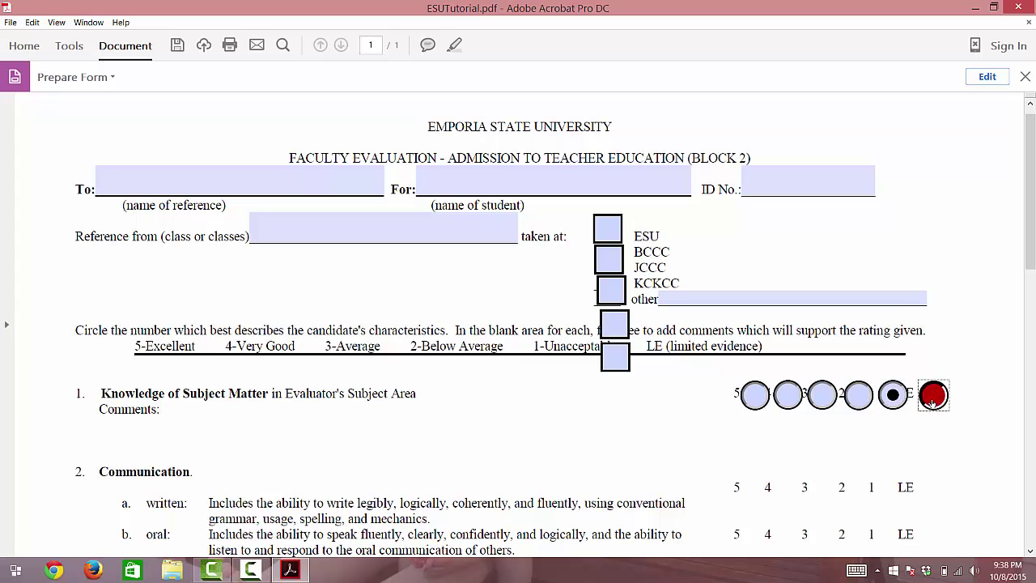
left_click(987, 76)
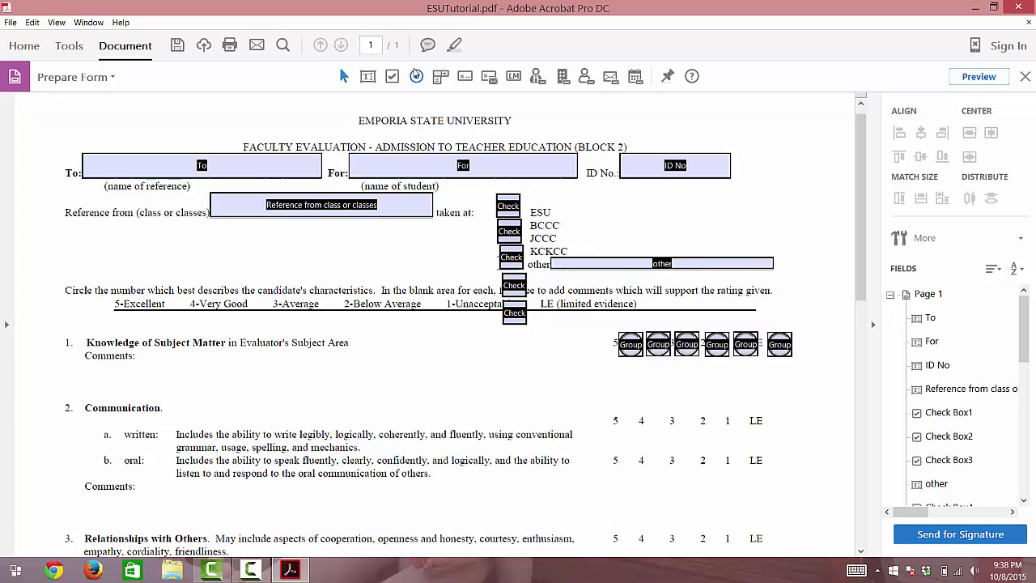
Place a radio button between ratings 5 and 4 in the first Communication row, with group name Group2 and choice Choice1
left_click(416, 76)
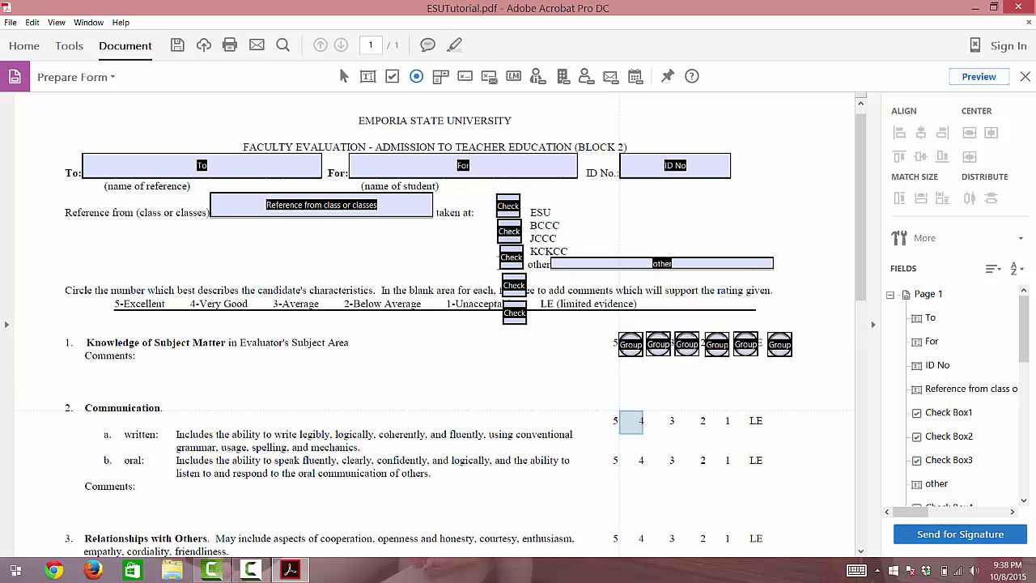
left_click(630, 421)
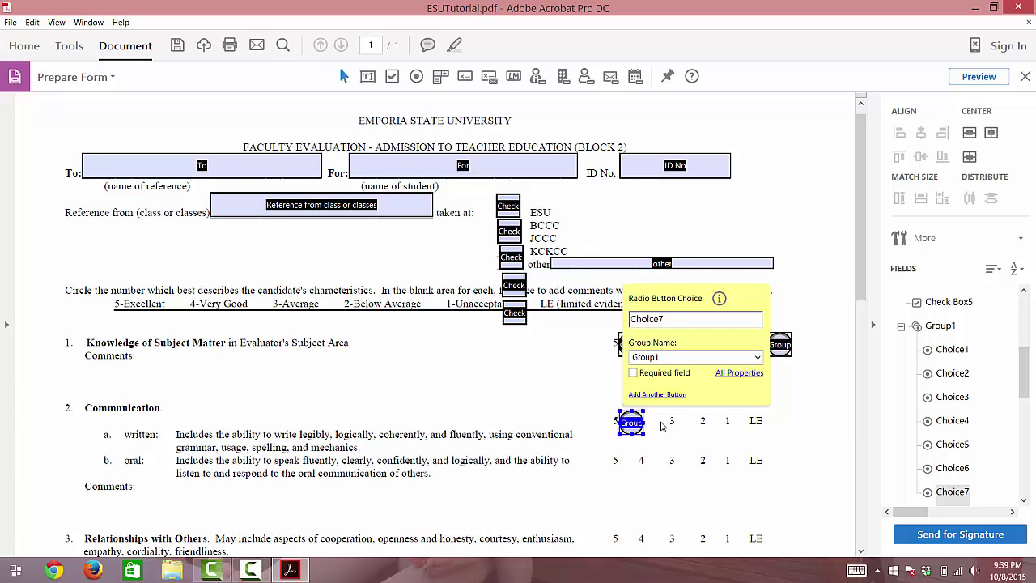
double_click(663, 357)
left_click(662, 357)
left_click(666, 323)
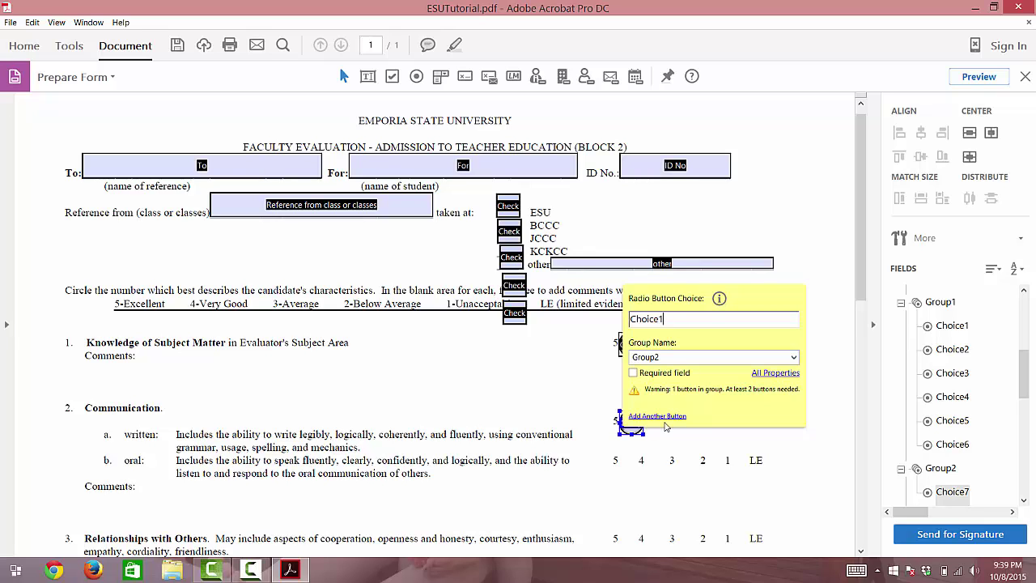
Add five more radio buttons, Choice2 to Choice6 in Group2, along the first Communication rating row
left_click(657, 416)
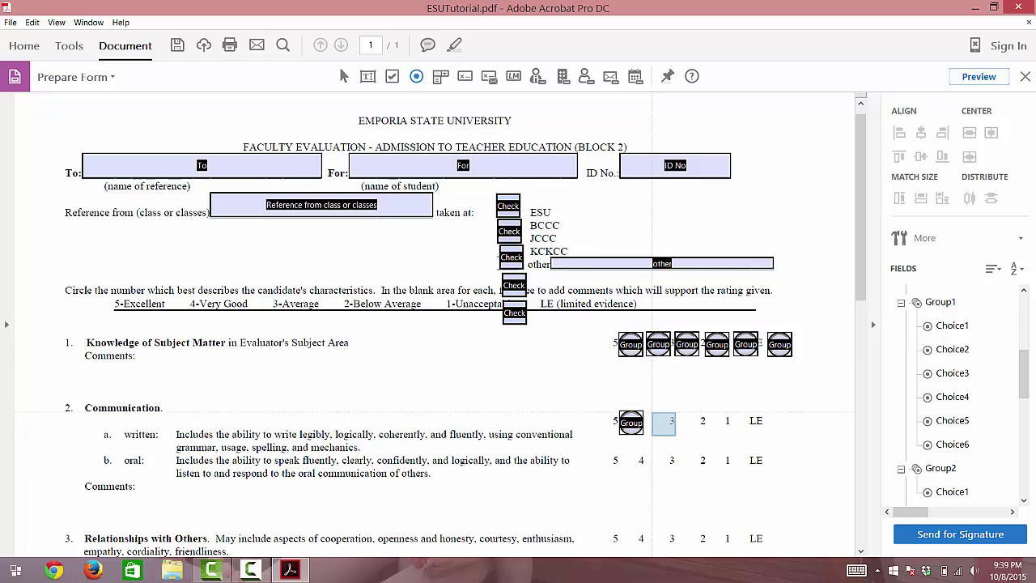
left_click(660, 422)
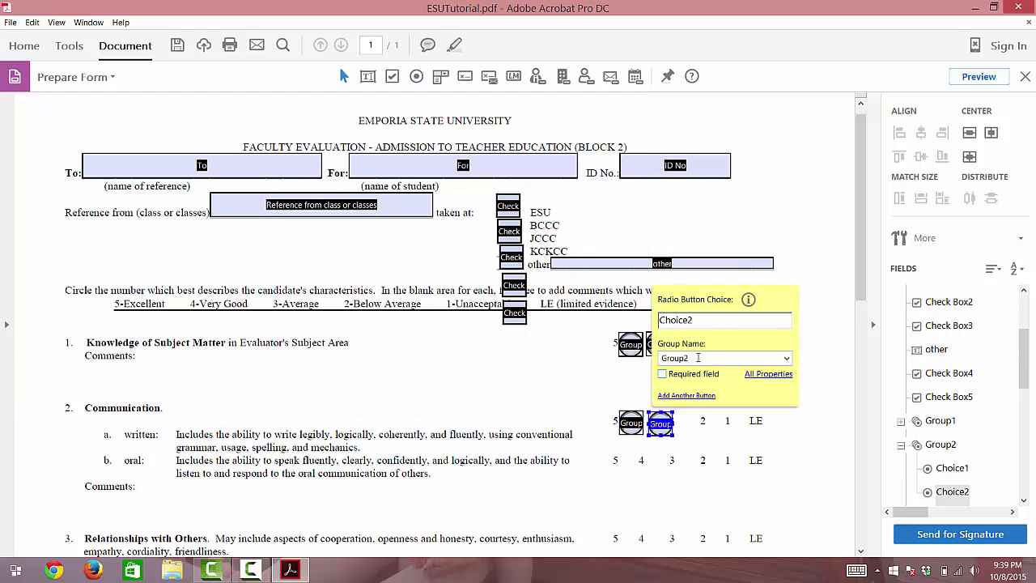
left_click(699, 396)
left_click(701, 424)
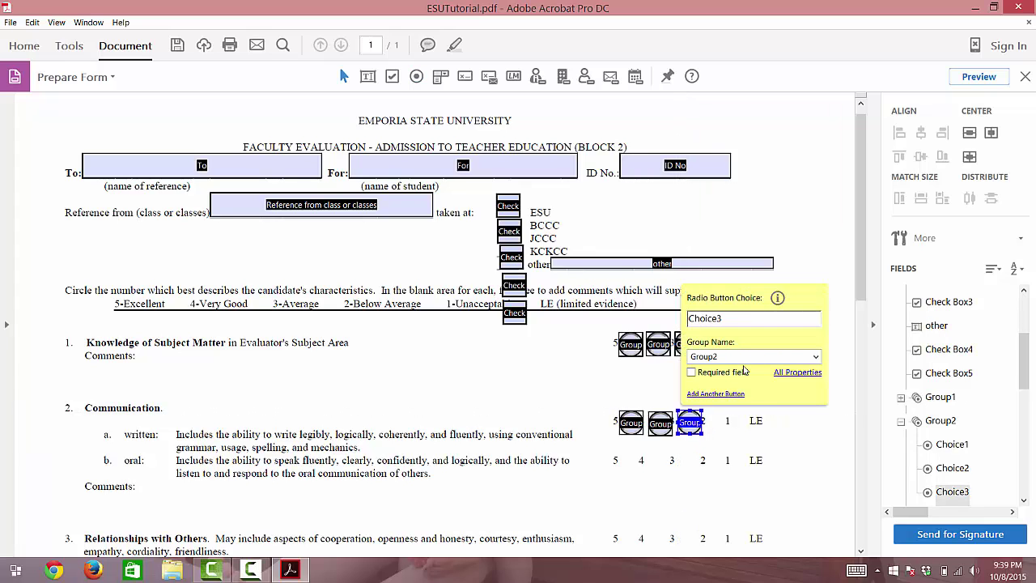
left_click(732, 391)
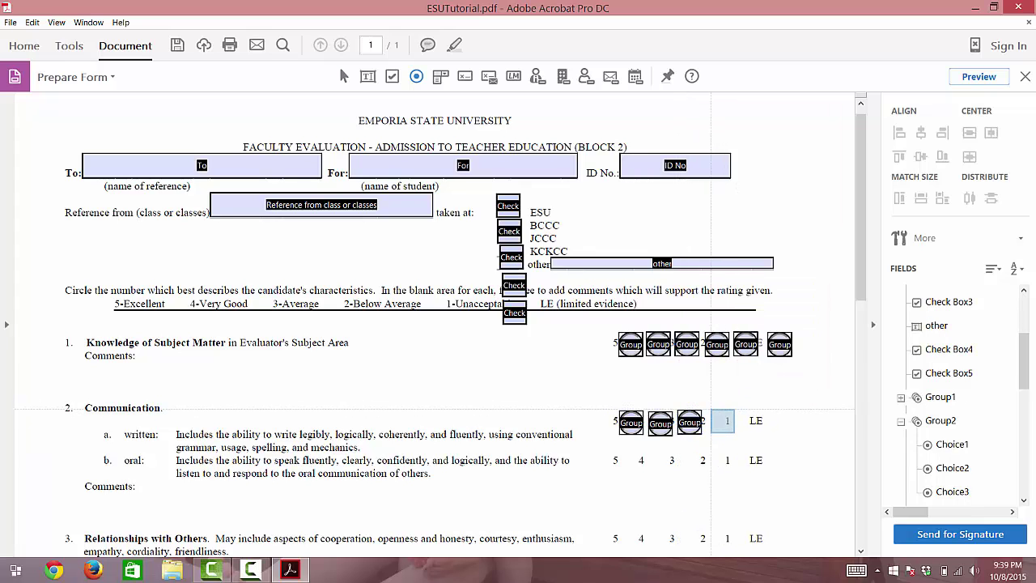
left_click(718, 421)
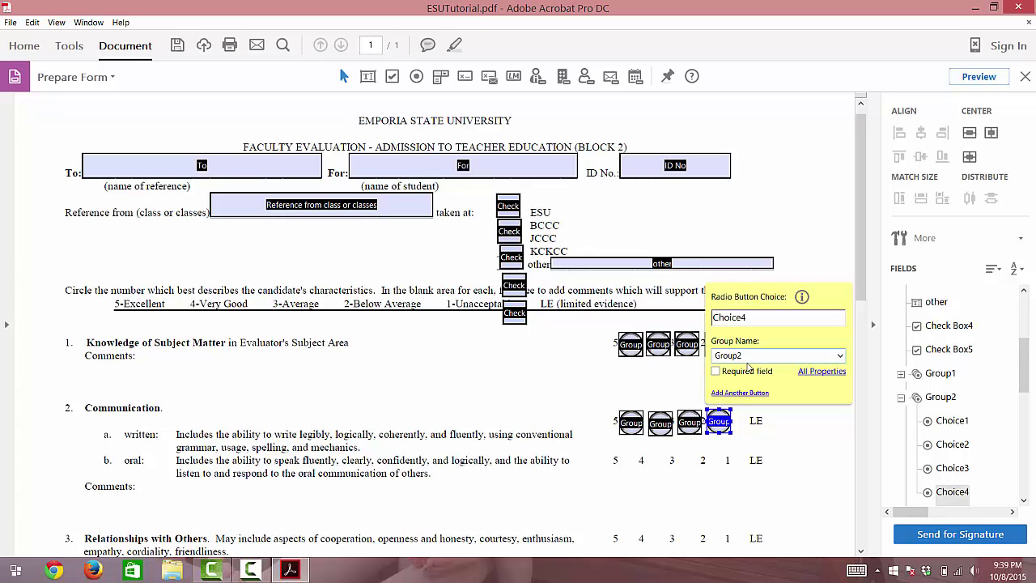
left_click(739, 393)
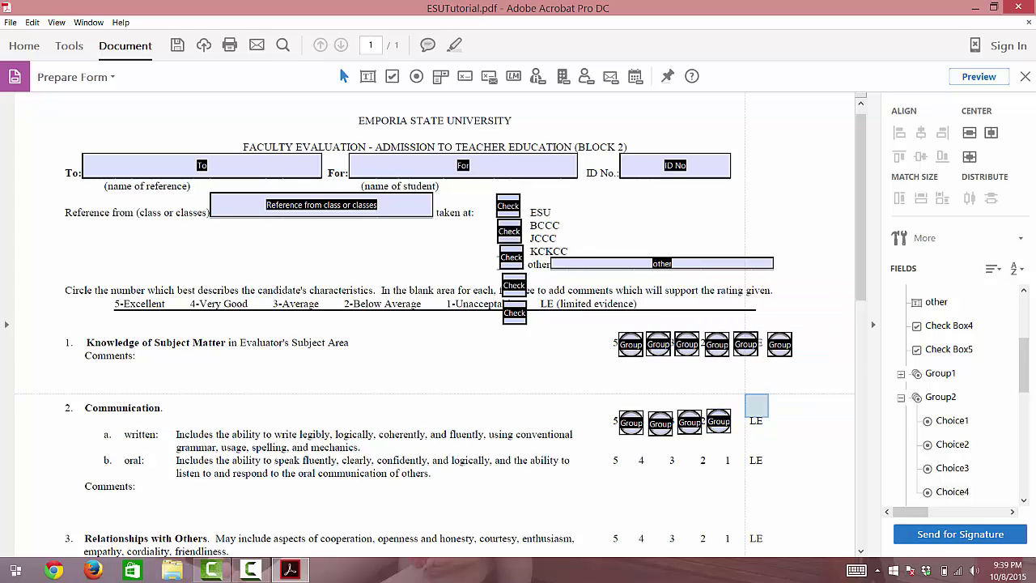
left_click(748, 422)
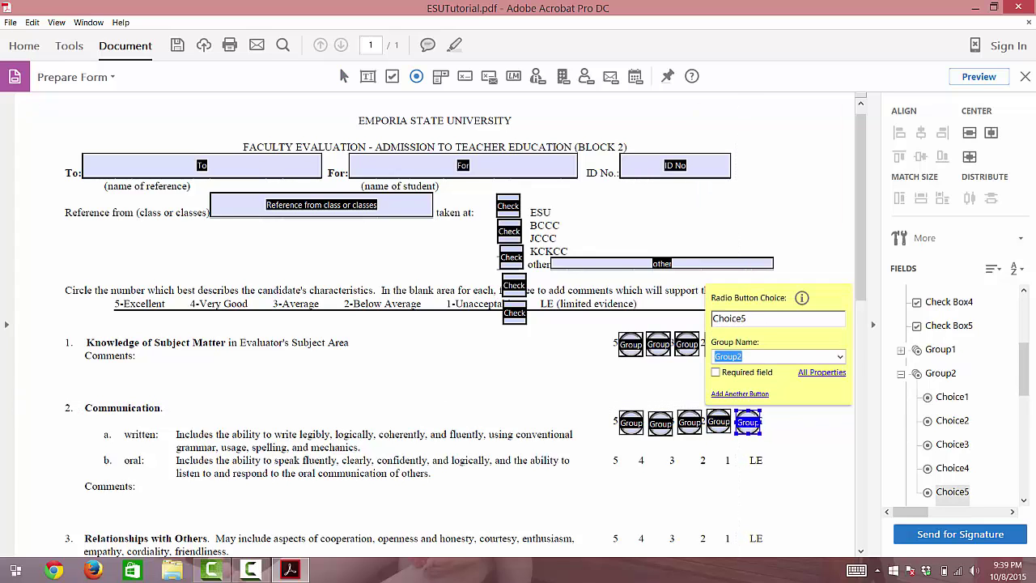
left_click(740, 393)
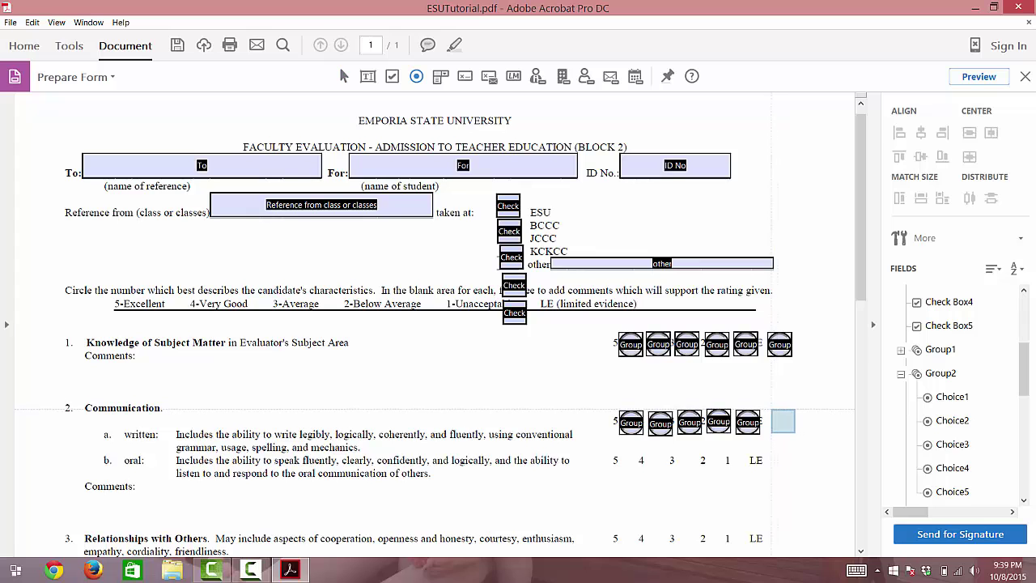
left_click(778, 422)
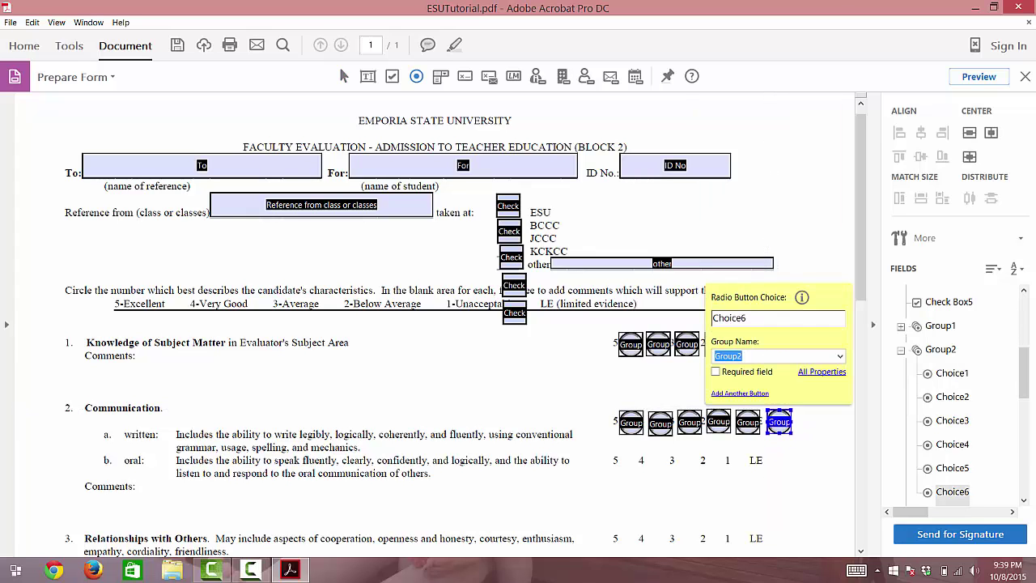
left_click(826, 418)
Preview the form and test selecting different ratings in the Knowledge of Subject Matter and Communication radio button groups
left_click(975, 78)
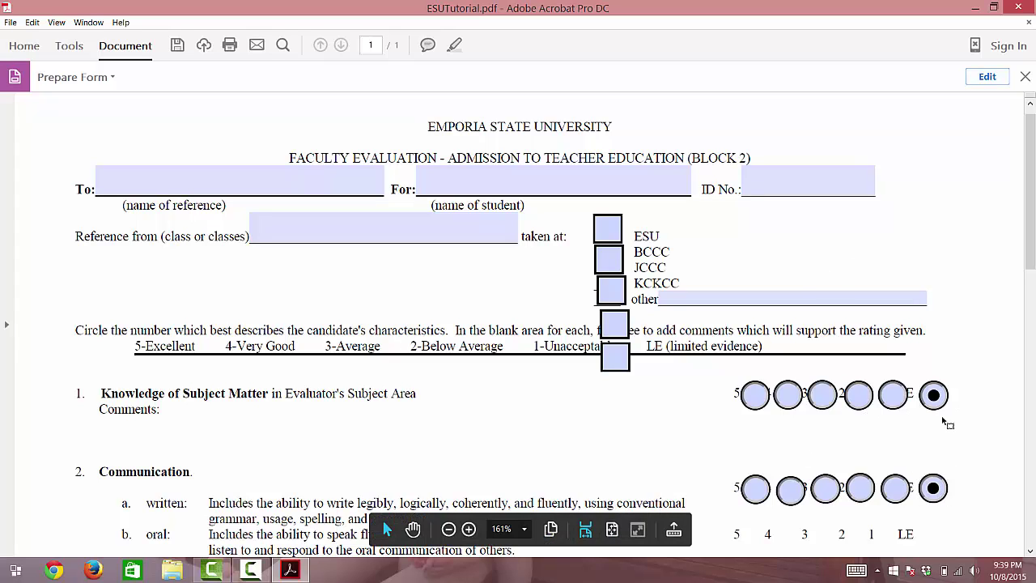
left_click(859, 404)
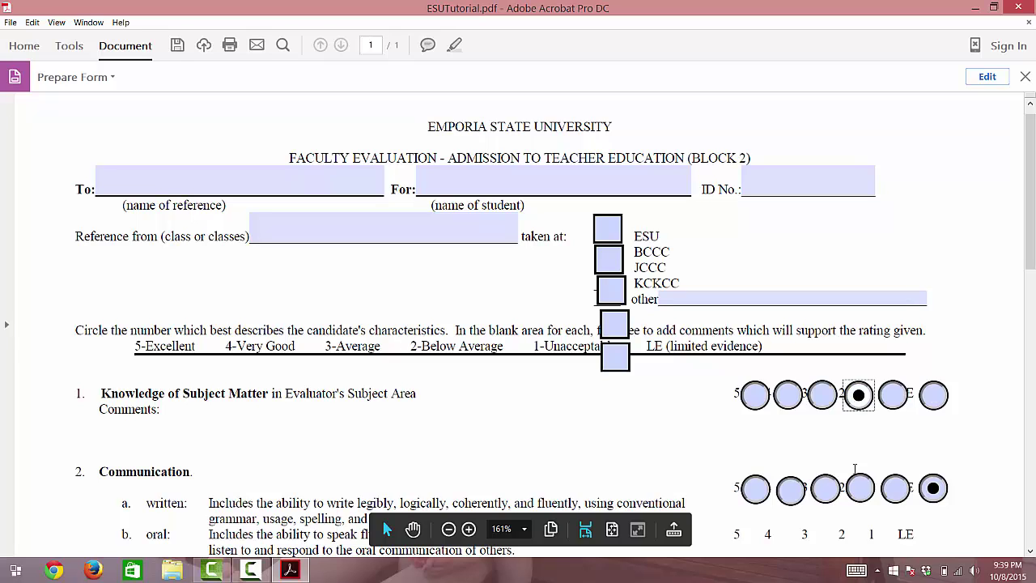
left_click(824, 488)
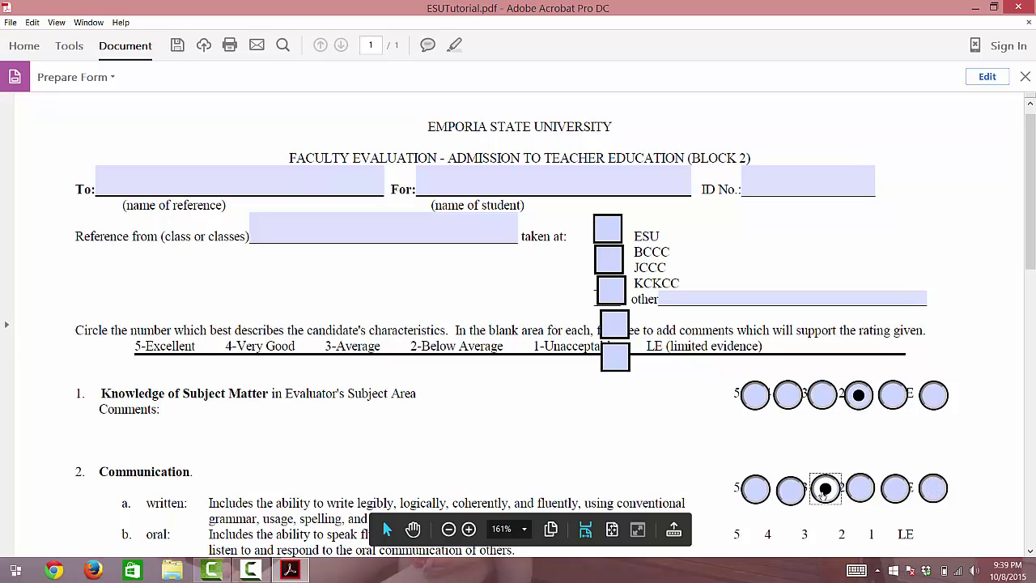
left_click(781, 398)
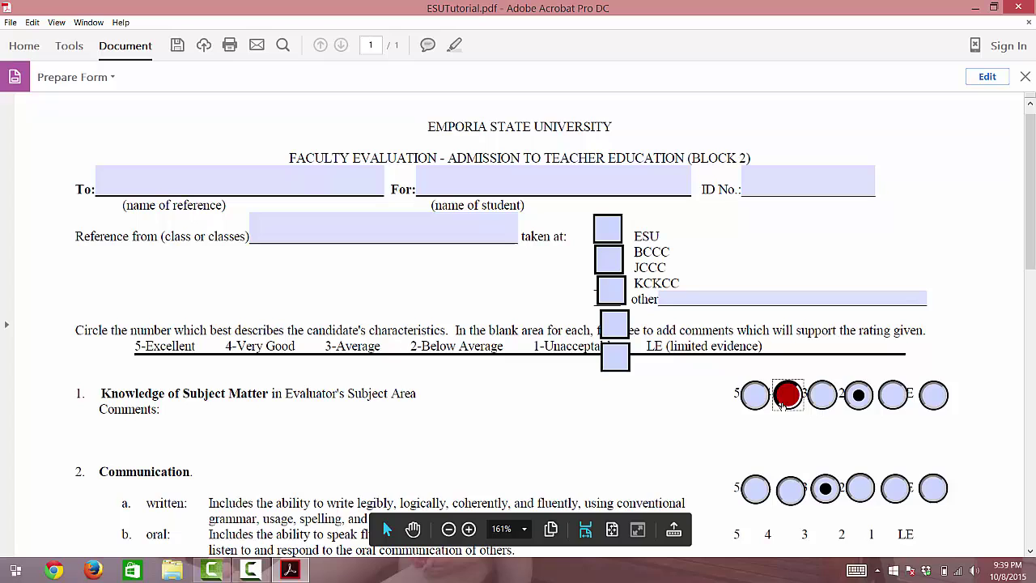
Test the second radio button in the first Communication rating row and return to form editing
left_click(783, 487)
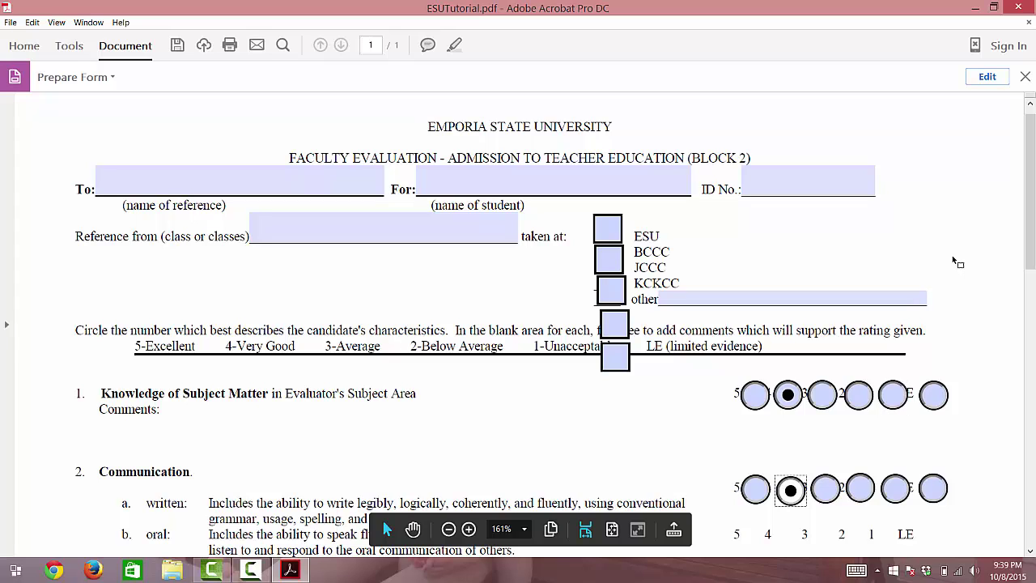
left_click(988, 77)
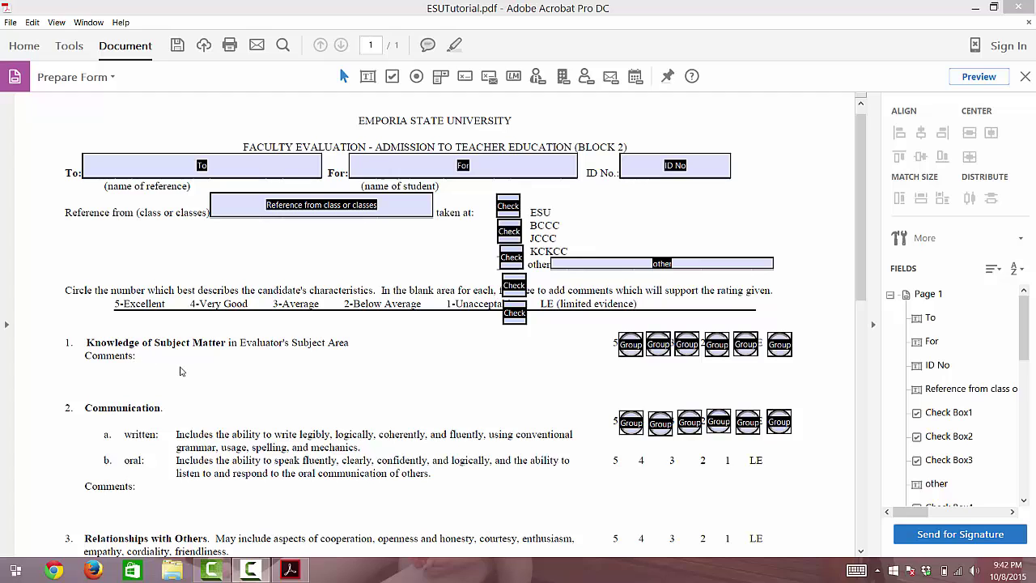
Add a text field below Comments in the Knowledge of Subject Matter section and widen it almost to the rating column
left_click(368, 76)
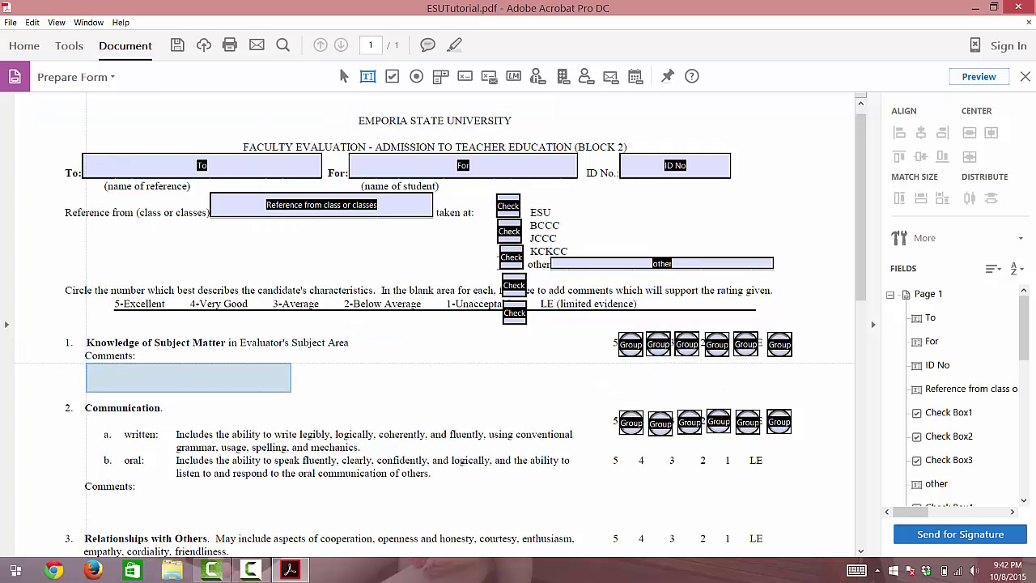
left_click(86, 363)
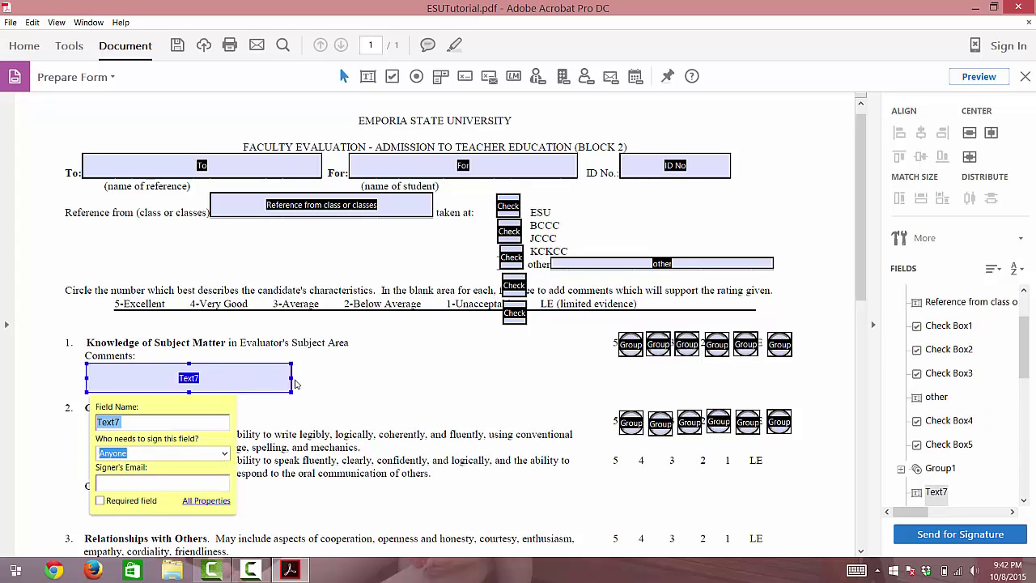
left_click_drag(291, 377, 534, 400)
left_click_drag(571, 402, 606, 407)
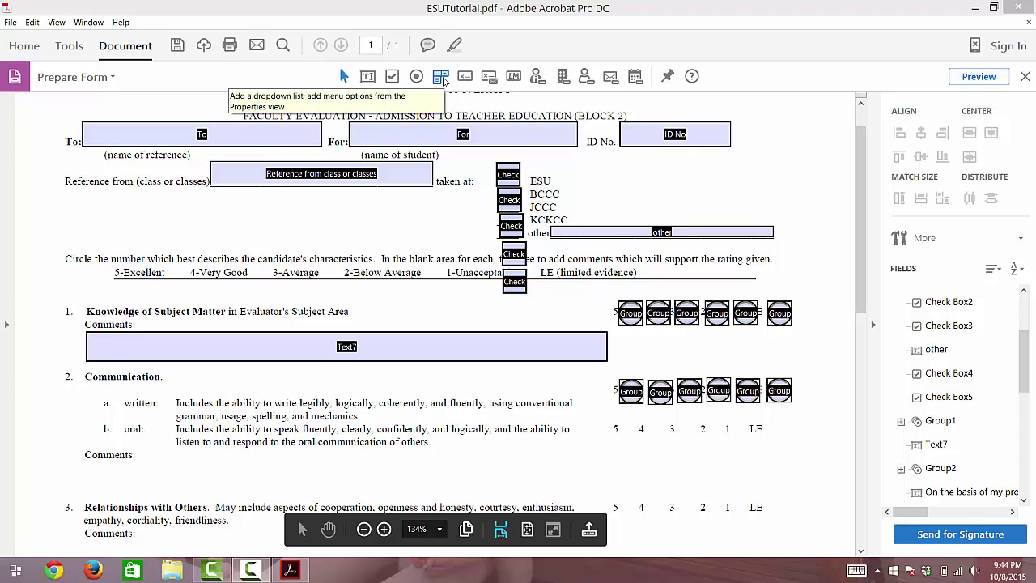
Place a dropdown field just below the oral communication ratings and add 5 as its first item
left_click(443, 79)
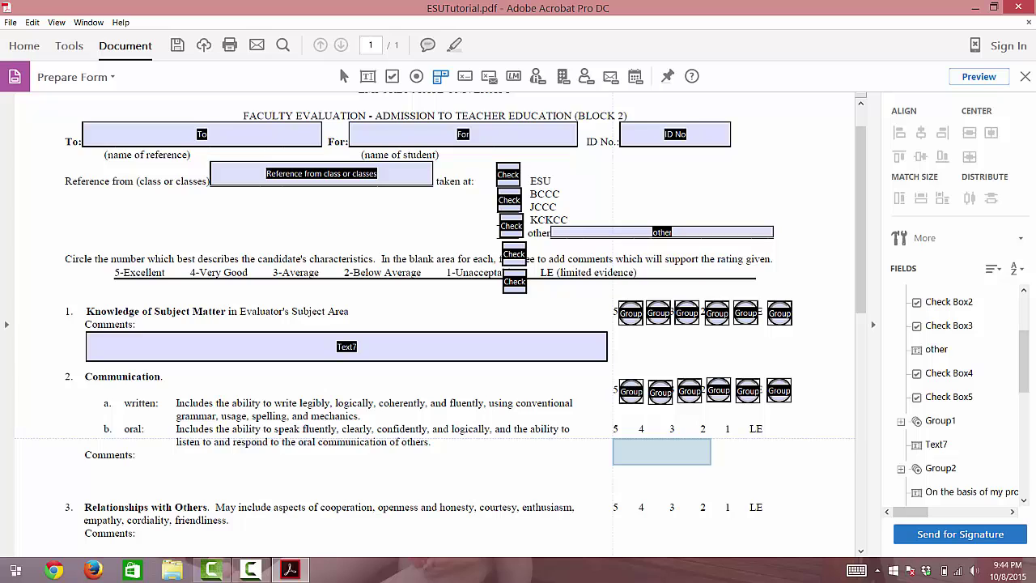
left_click(613, 439)
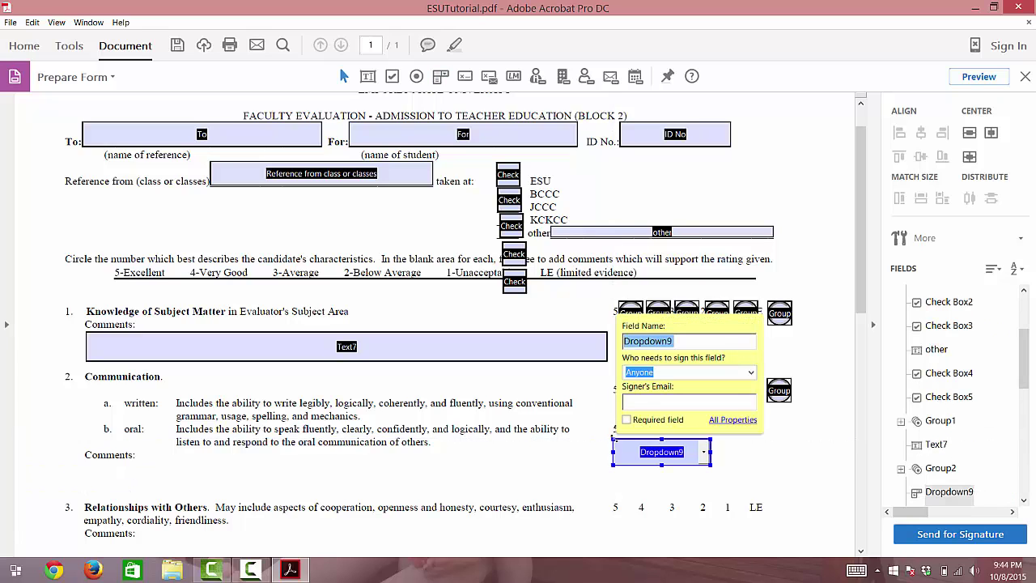
left_click(728, 420)
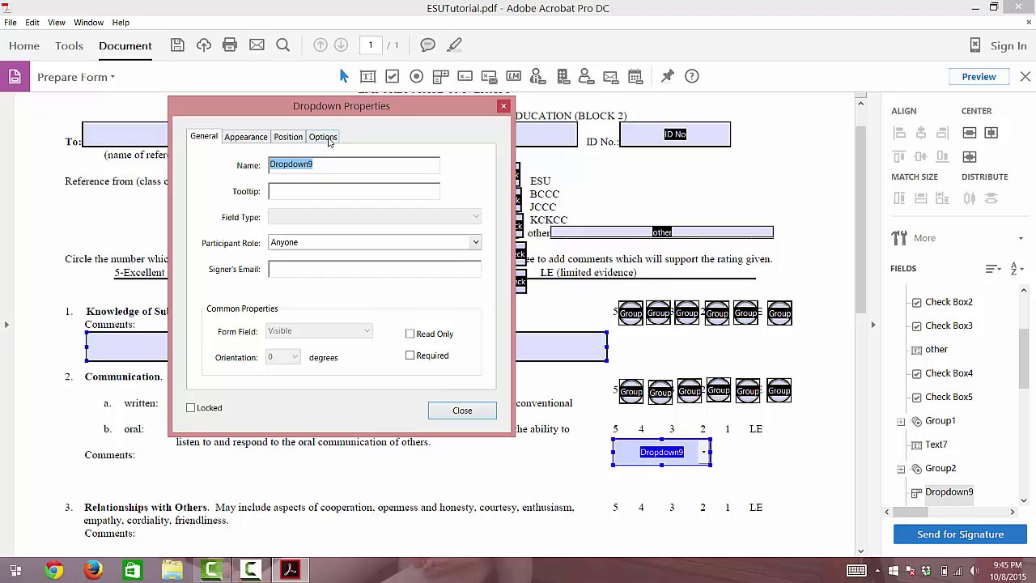
left_click(329, 139)
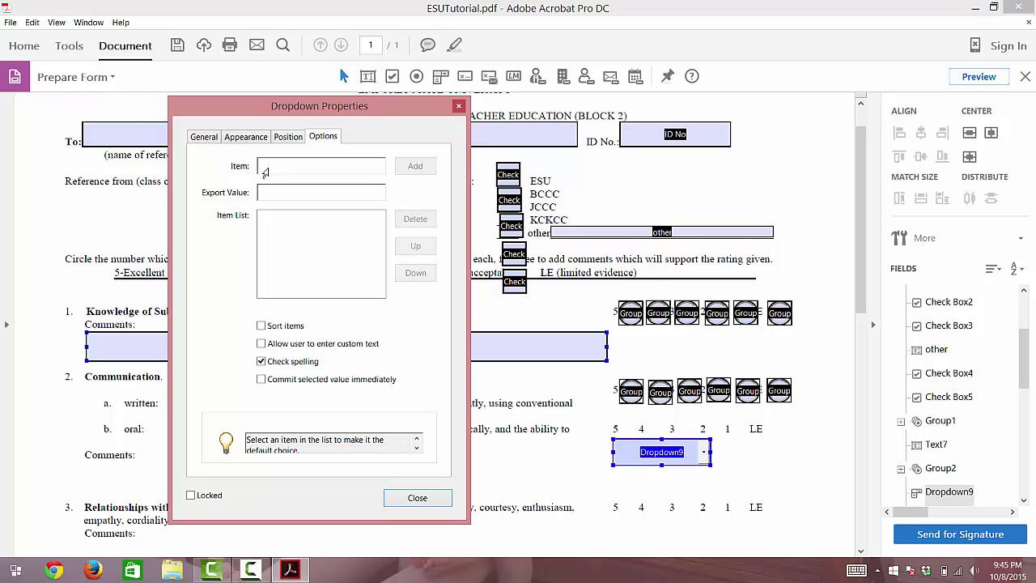
type("5")
left_click(414, 166)
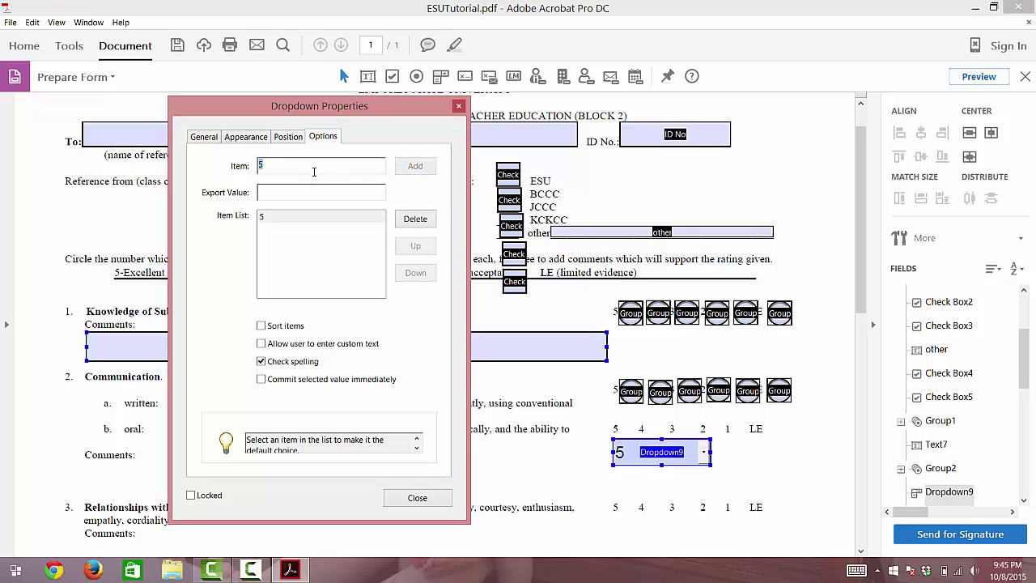
Add the items 4, 3, 2, 1 and LE to the oral communication dropdown and close its properties
type("4")
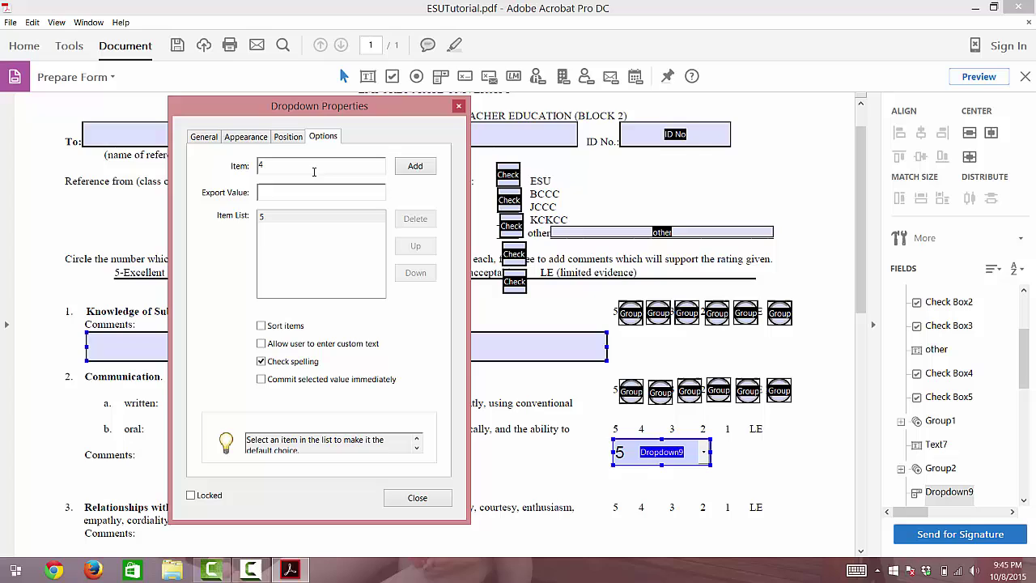
left_click(415, 167)
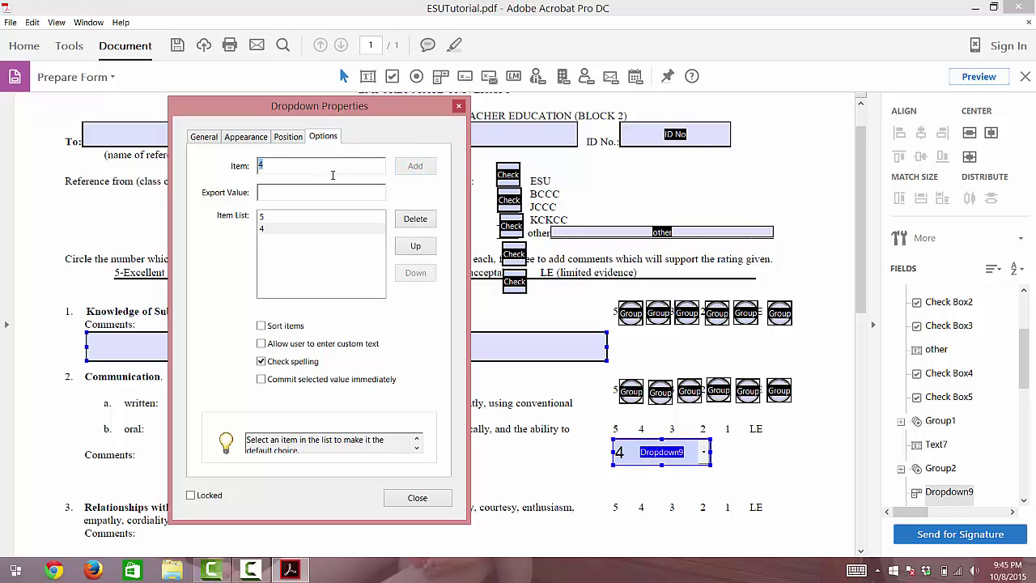
type("3")
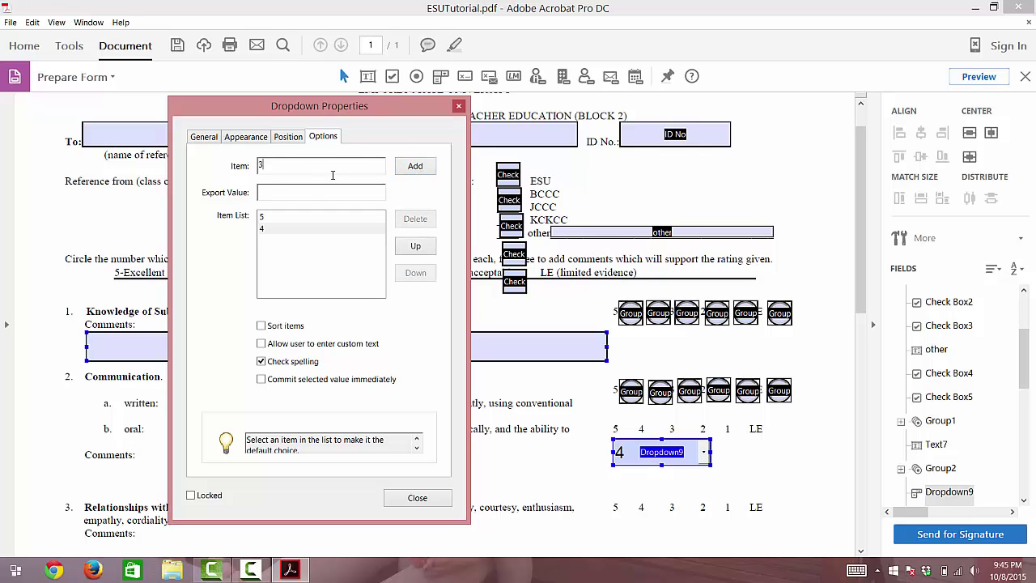
left_click(414, 166)
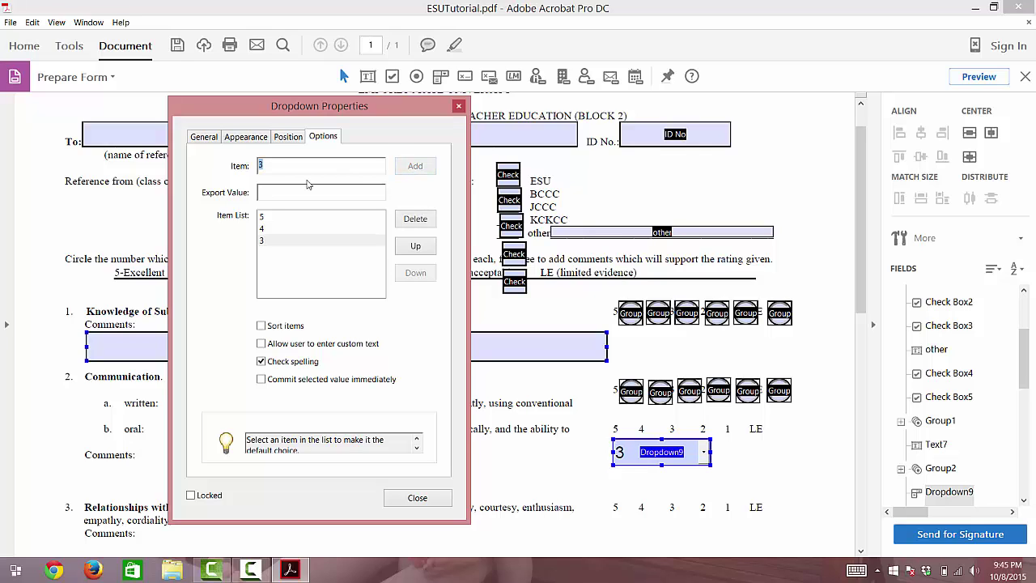
type("2")
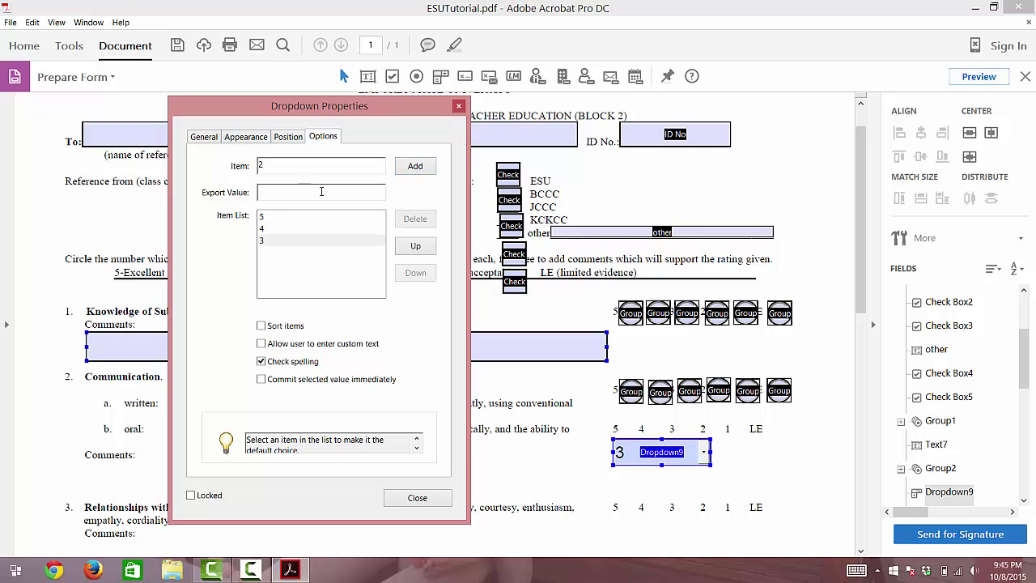
left_click(414, 166)
type("1")
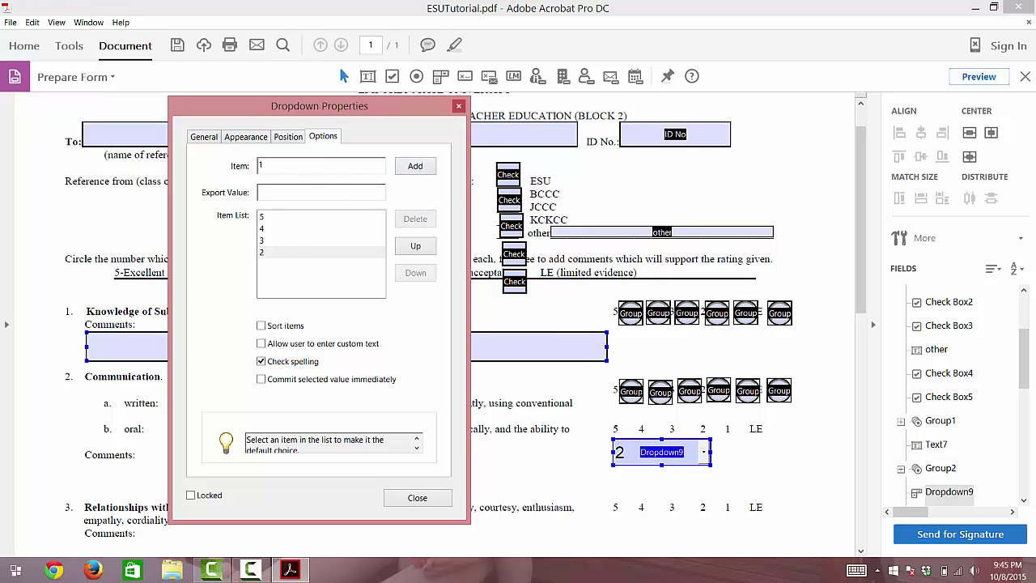
left_click(400, 170)
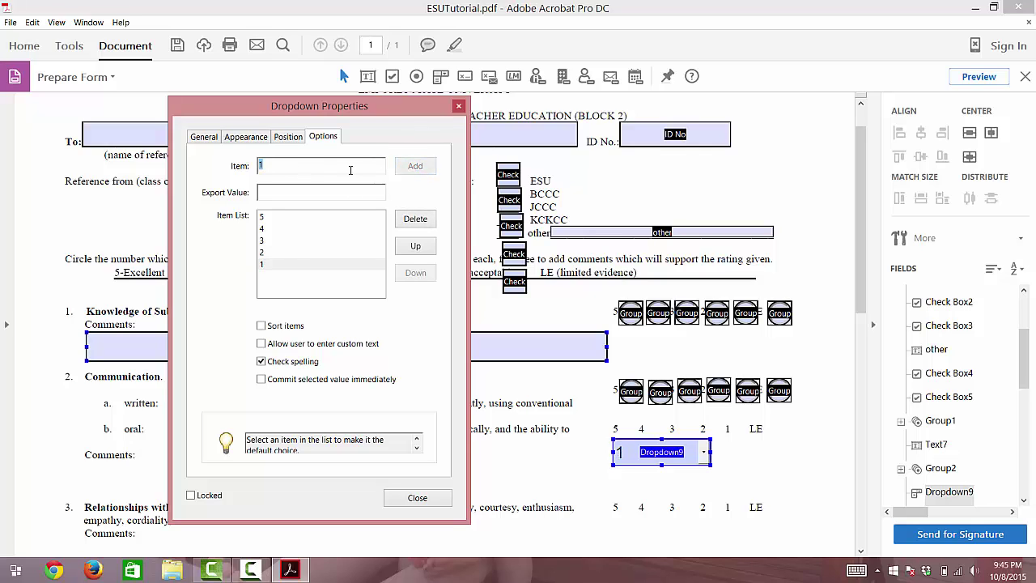
type("LE")
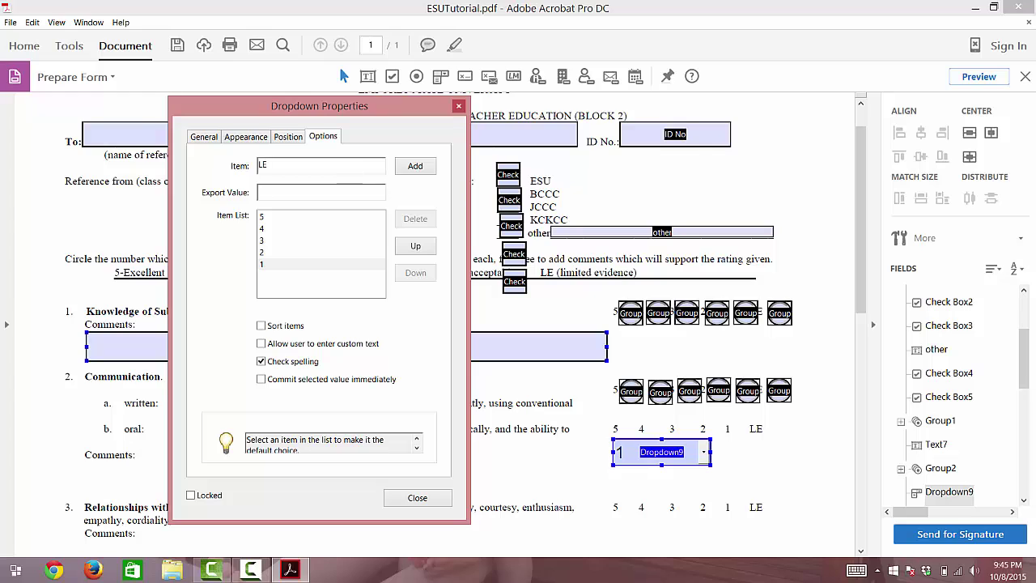
left_click(413, 166)
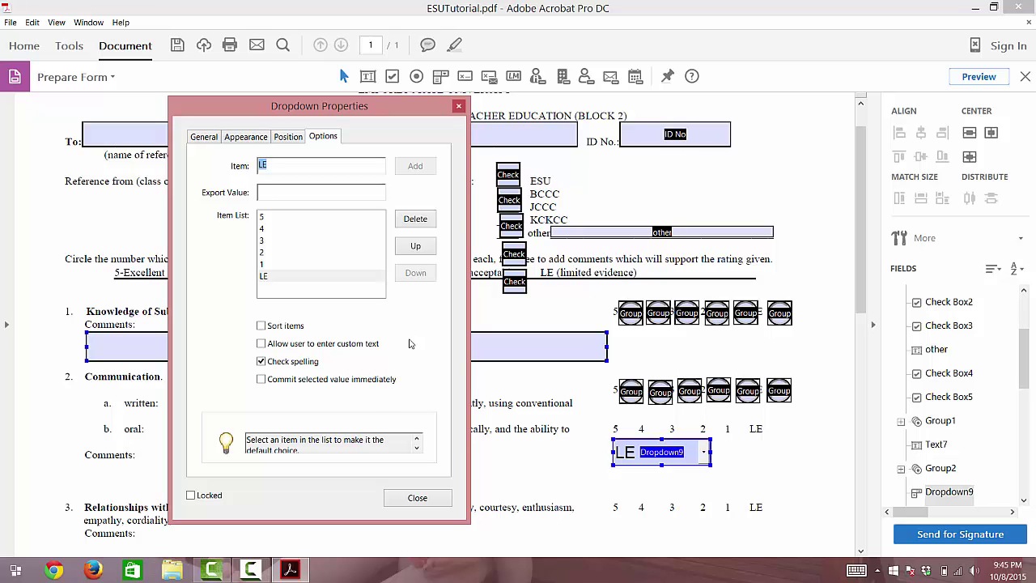
left_click(415, 498)
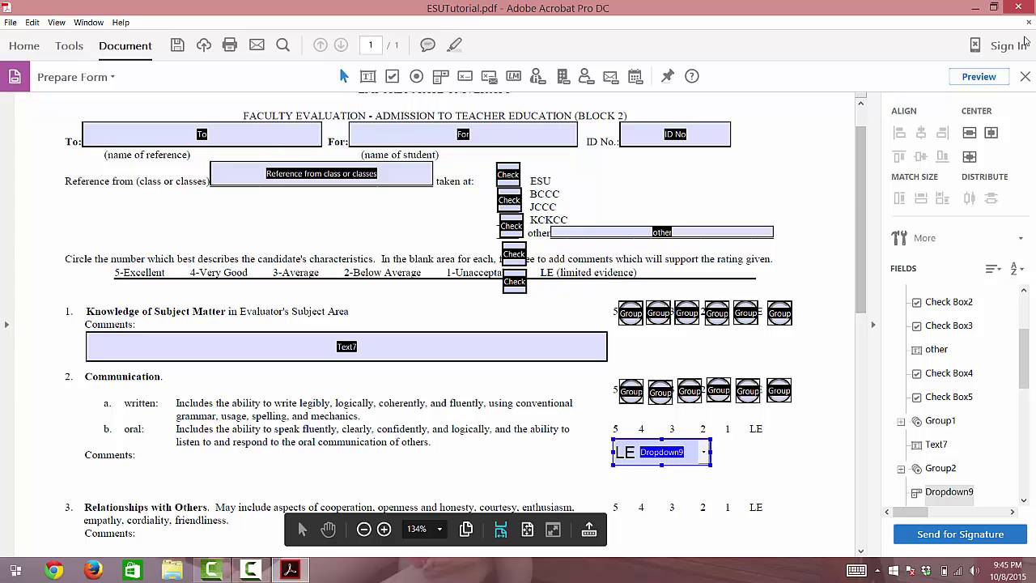
Preview the form, browse the choices in the oral communication dropdown, and return to form editing
left_click(979, 80)
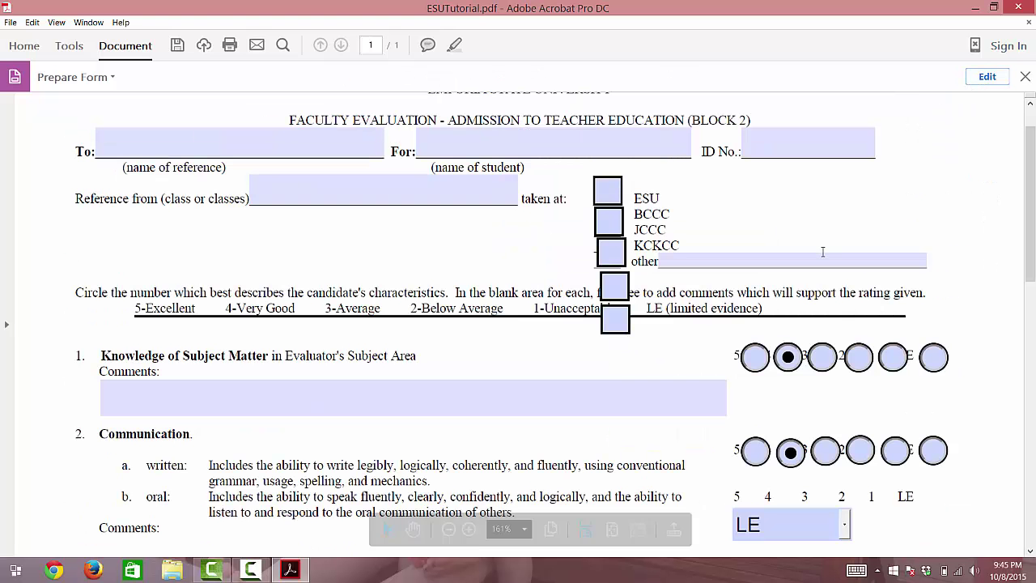
scroll(842, 412, "down", 3)
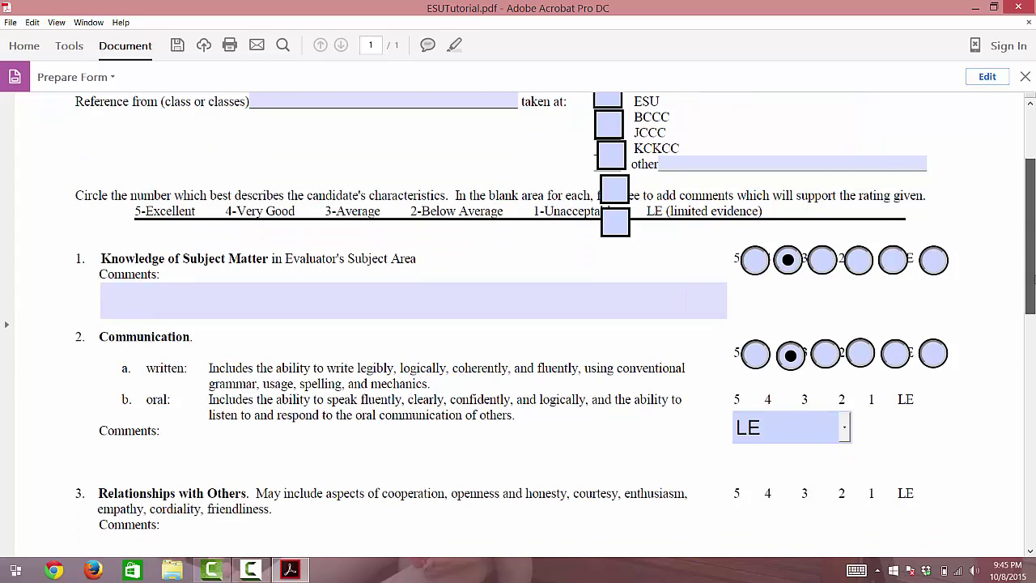
left_click(844, 429)
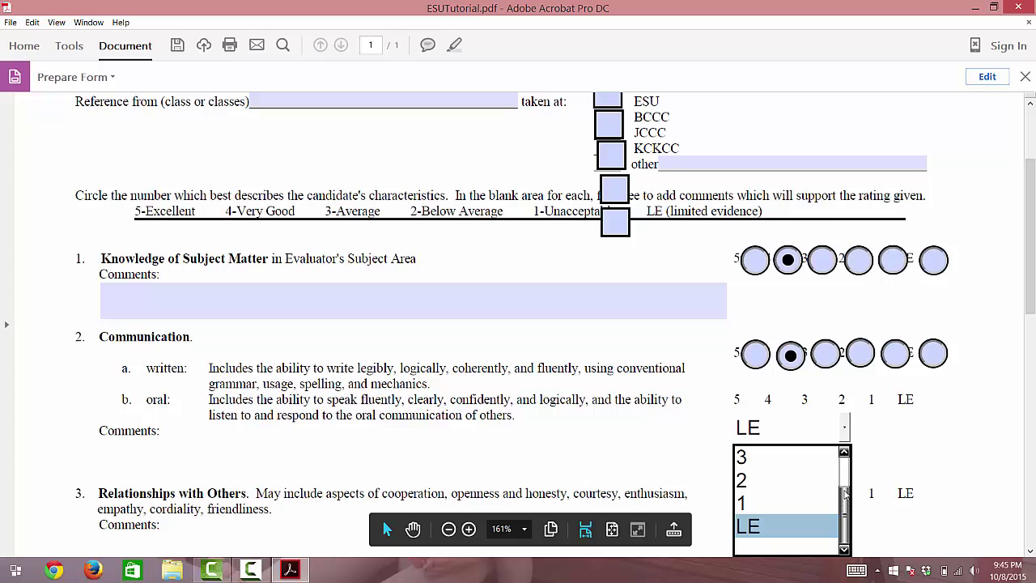
left_click_drag(844, 497, 845, 473)
scroll(852, 503, "down", 2)
scroll(854, 508, "up", 2)
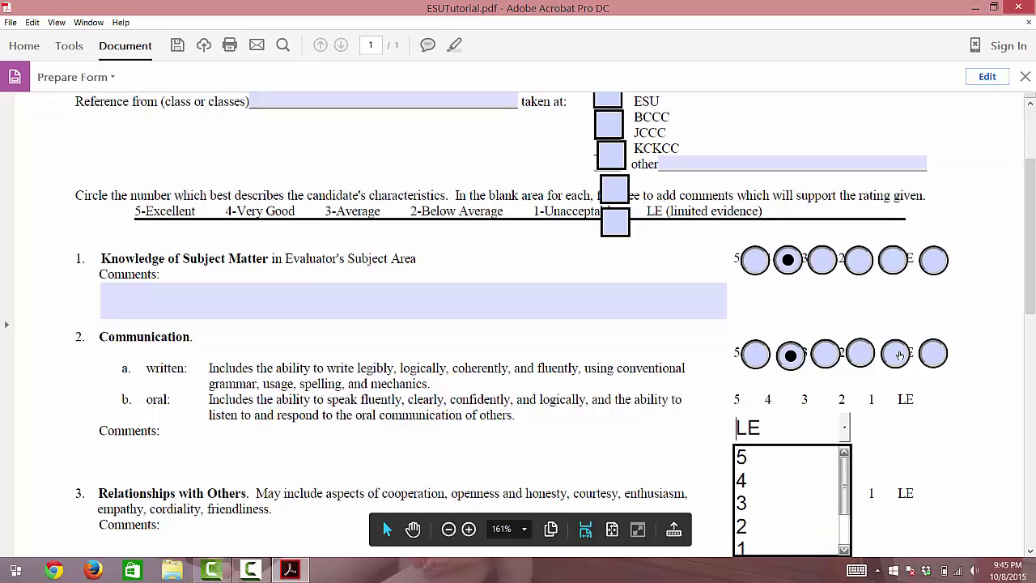
left_click(986, 82)
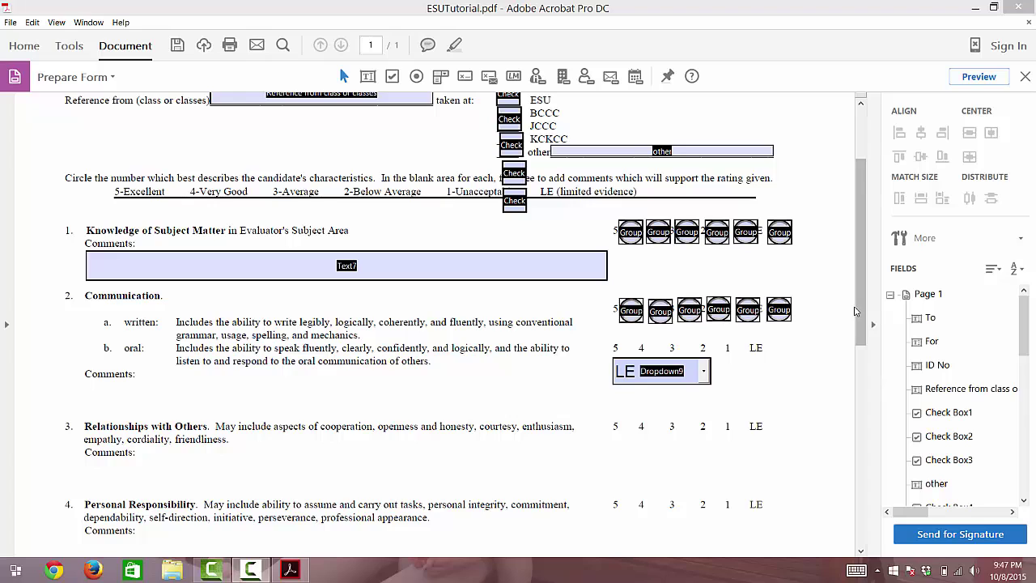
Replace the Submitted by text field with a signature field that spans the full signature line
left_click_drag(863, 325, 861, 518)
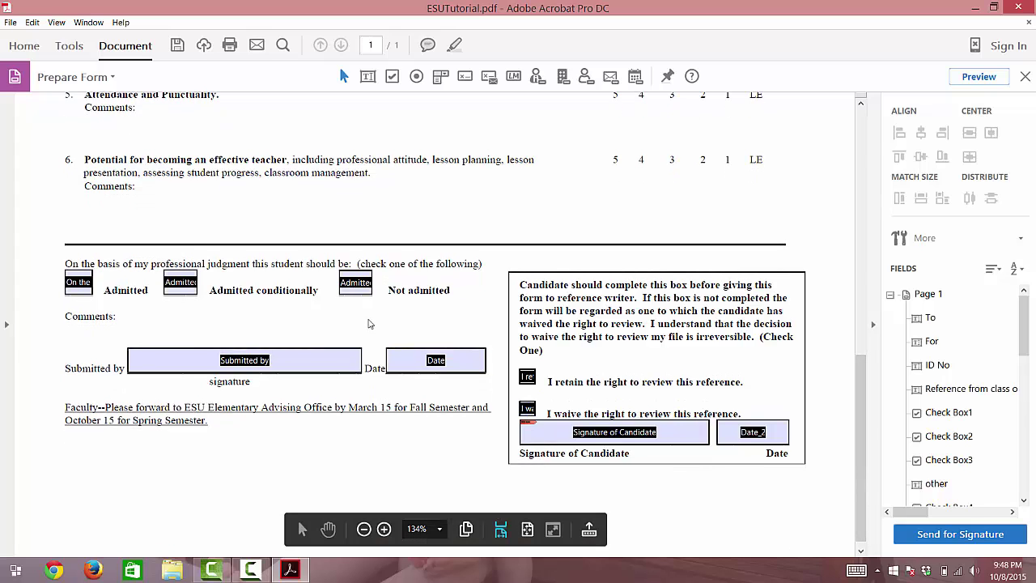
left_click(272, 368)
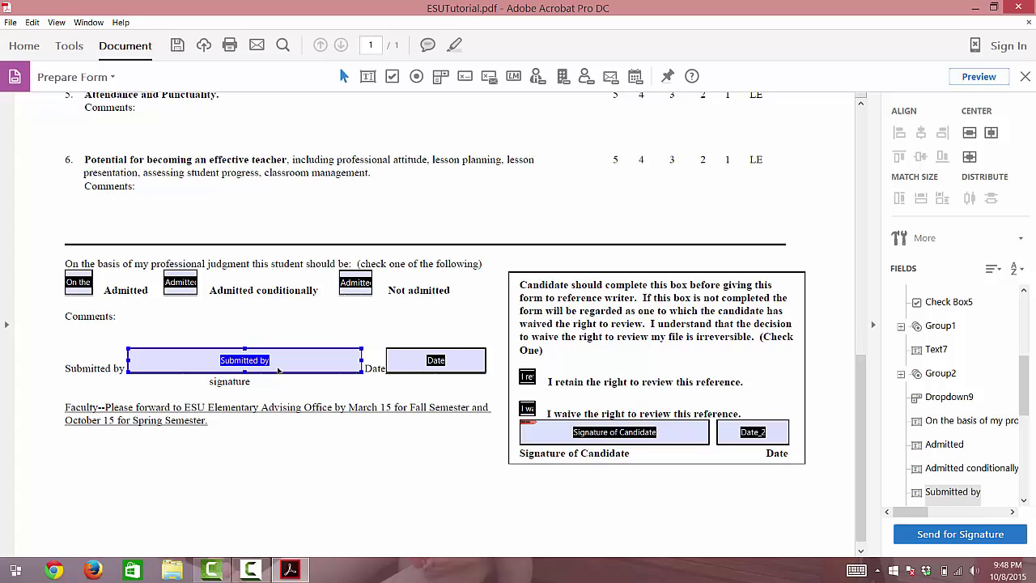
key("Delete")
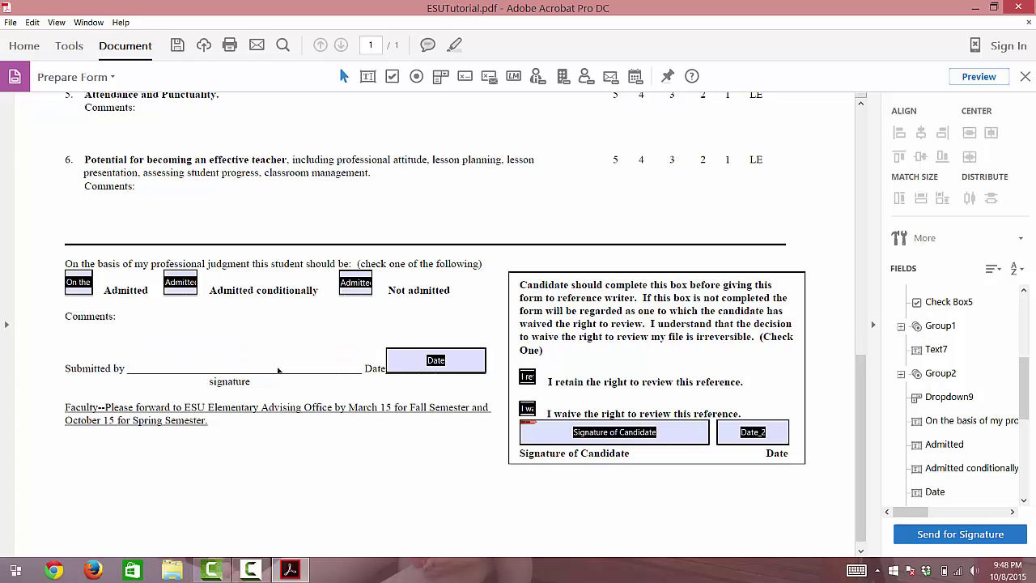
left_click(466, 79)
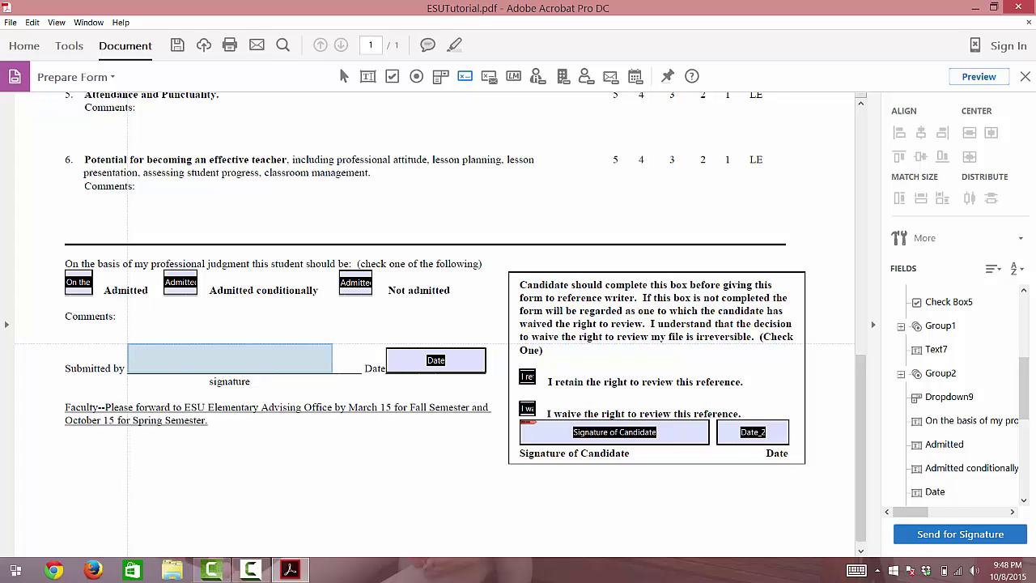
left_click(127, 344)
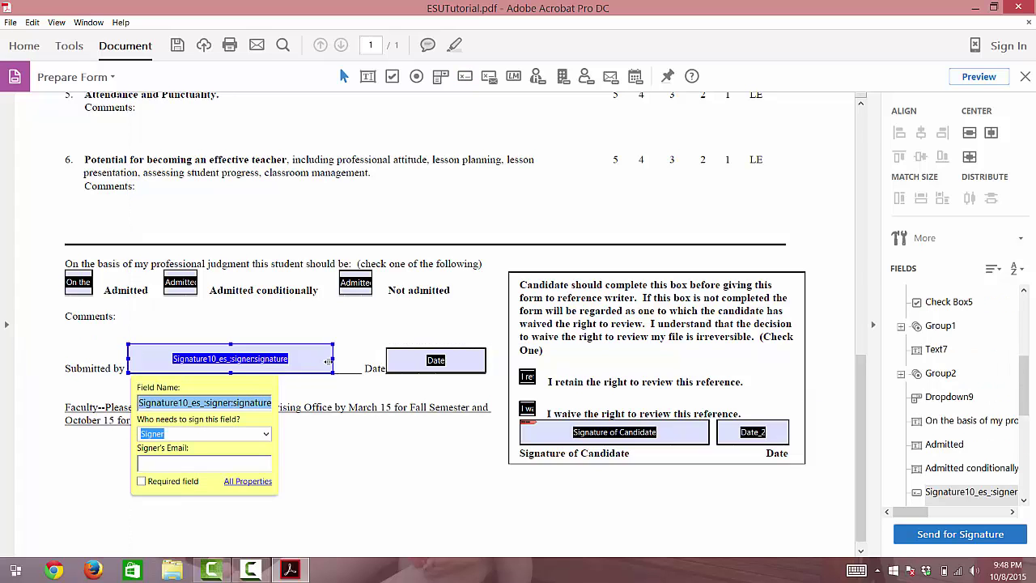
left_click_drag(333, 358, 361, 364)
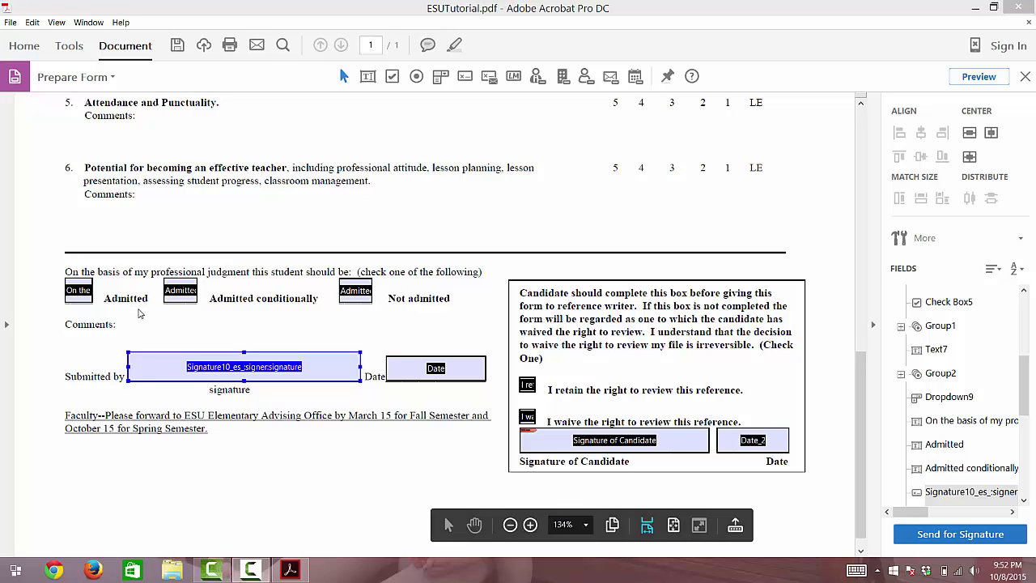
Delete the three text fields in front of Admitted, Admitted conditionally and Not admitted
left_click(81, 298)
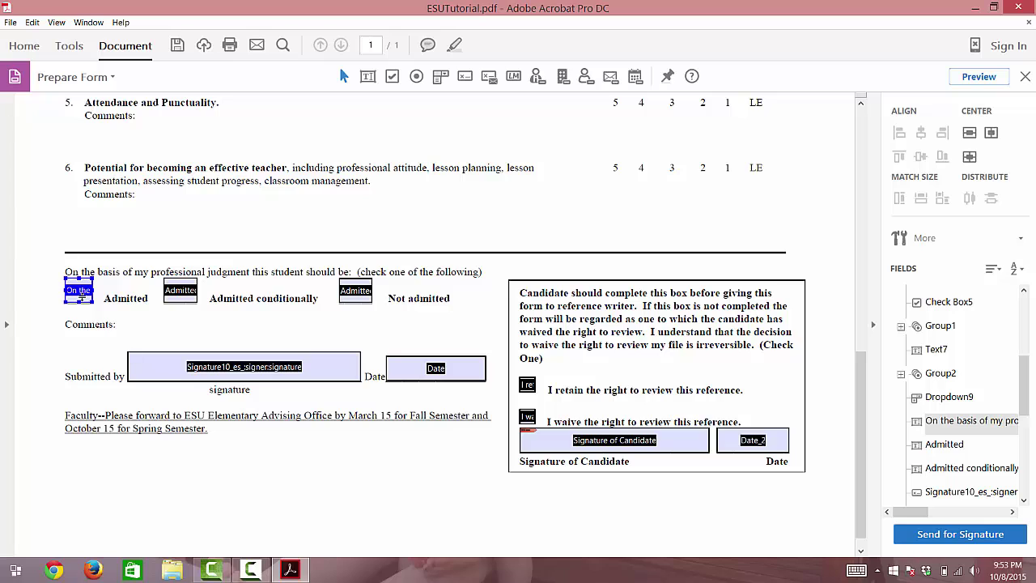
key("Delete")
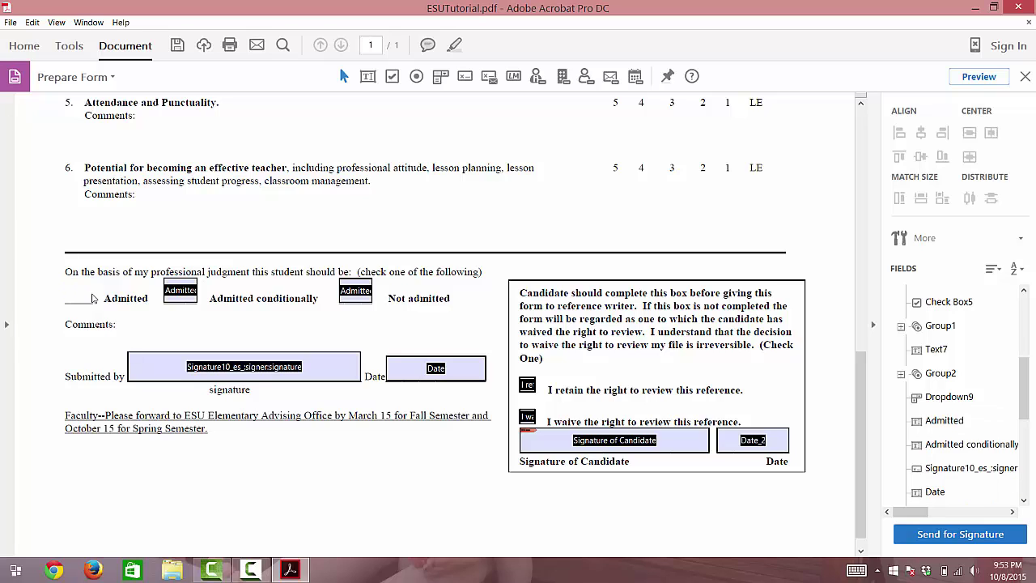
left_click(186, 294)
key("Delete")
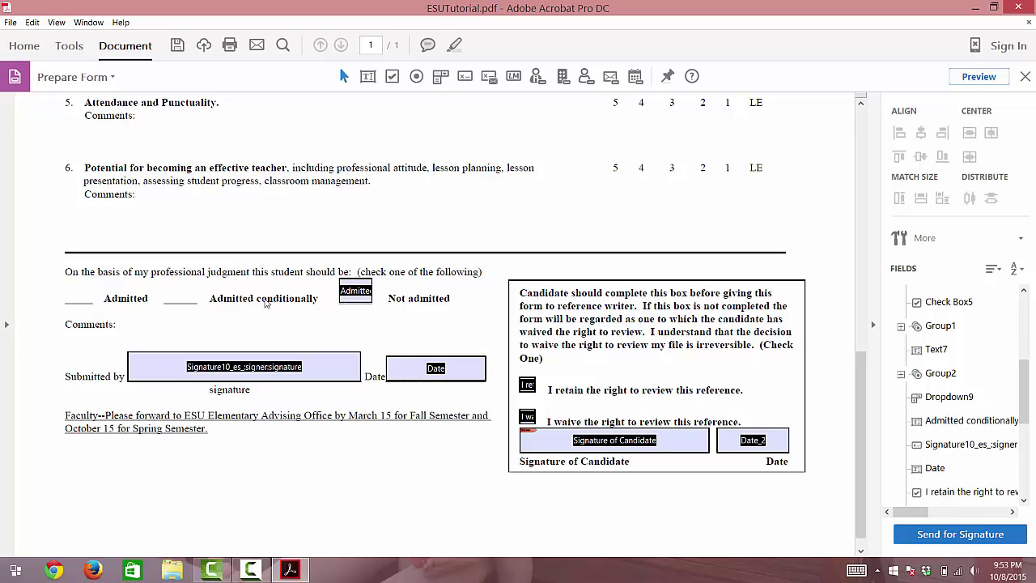
left_click(364, 295)
key("Delete")
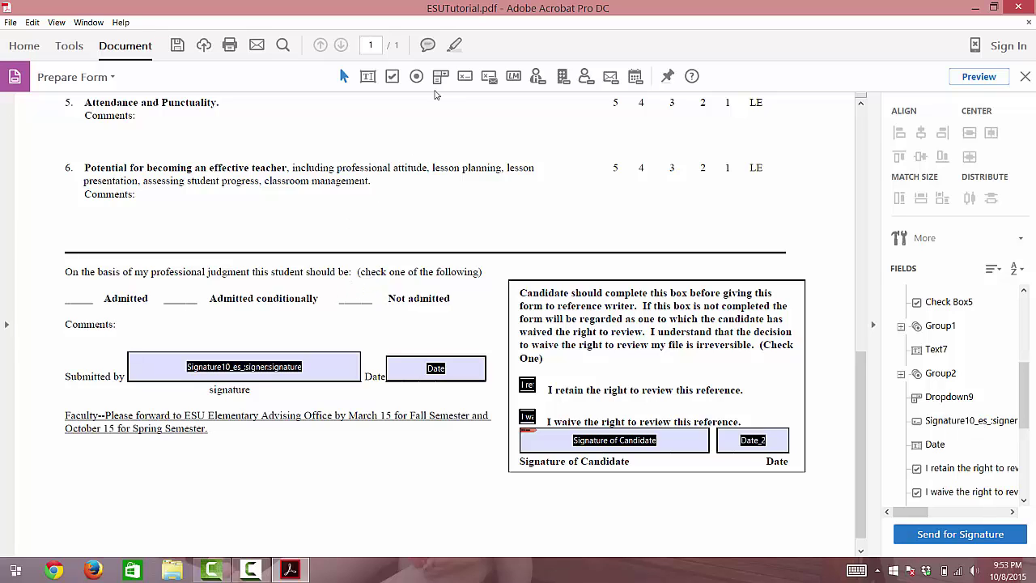
Place a check box in front of each of Admitted, Admitted conditionally and Not admitted
left_click(392, 77)
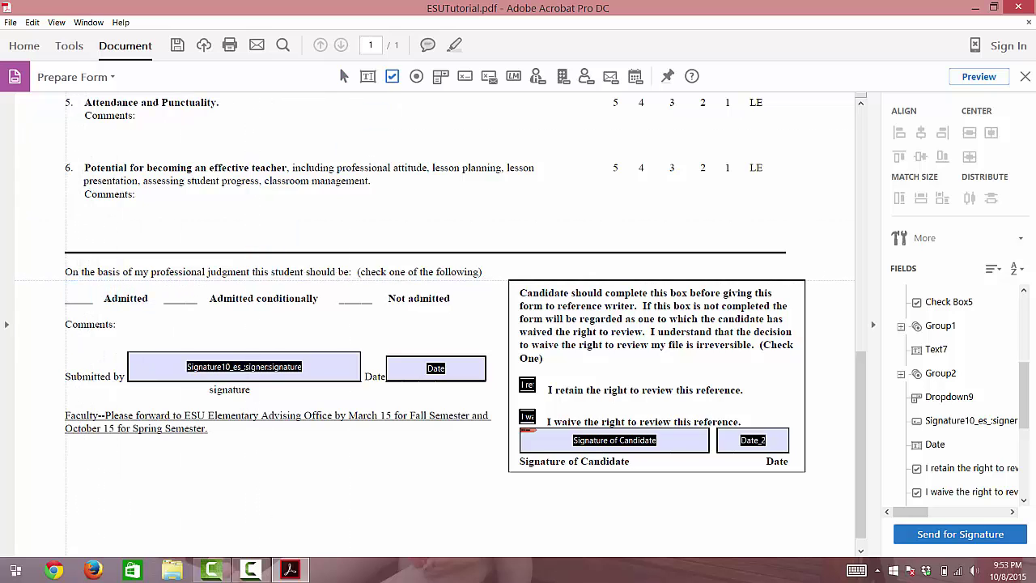
left_click(78, 292)
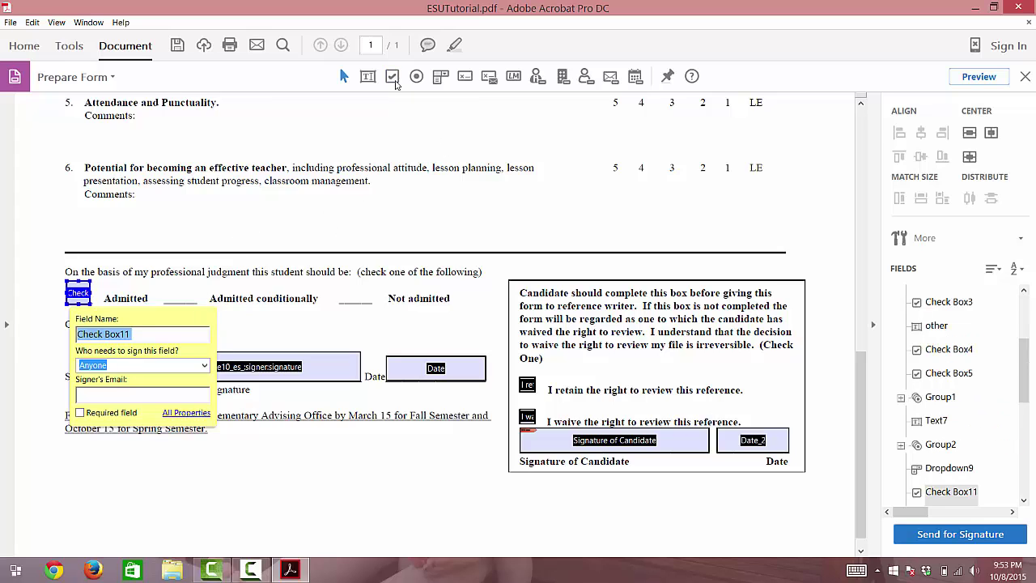
left_click(392, 76)
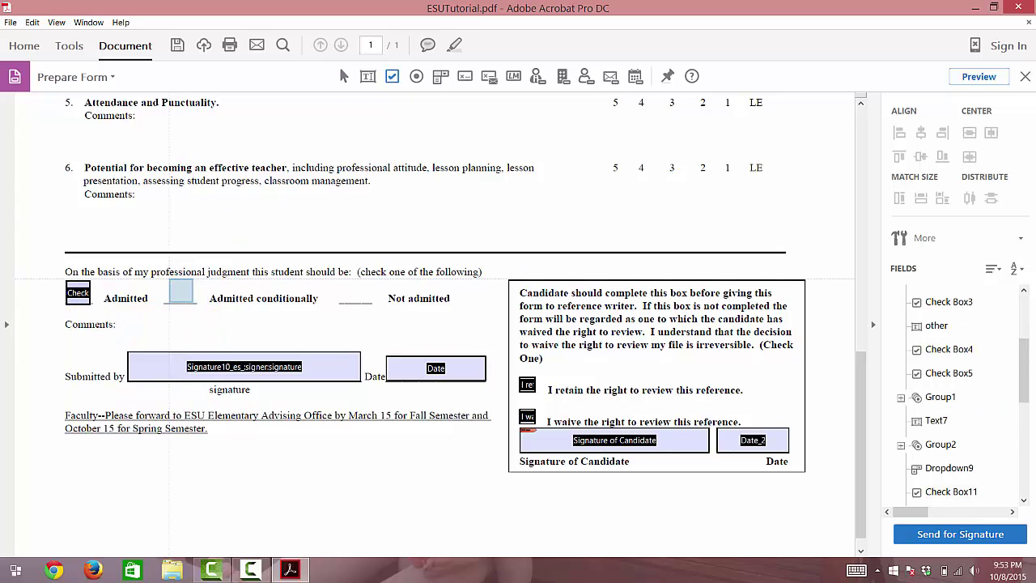
left_click(182, 291)
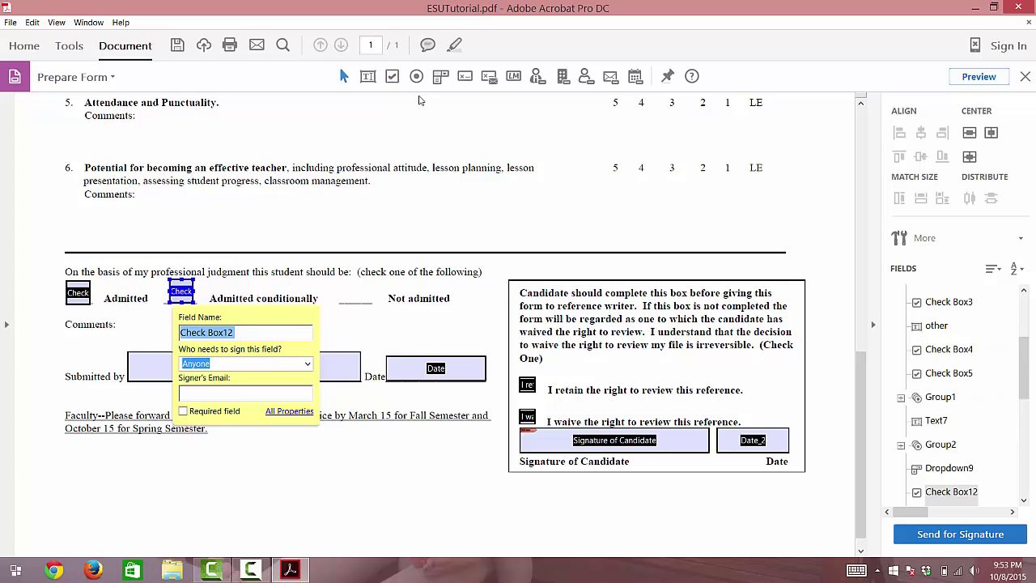
left_click(393, 77)
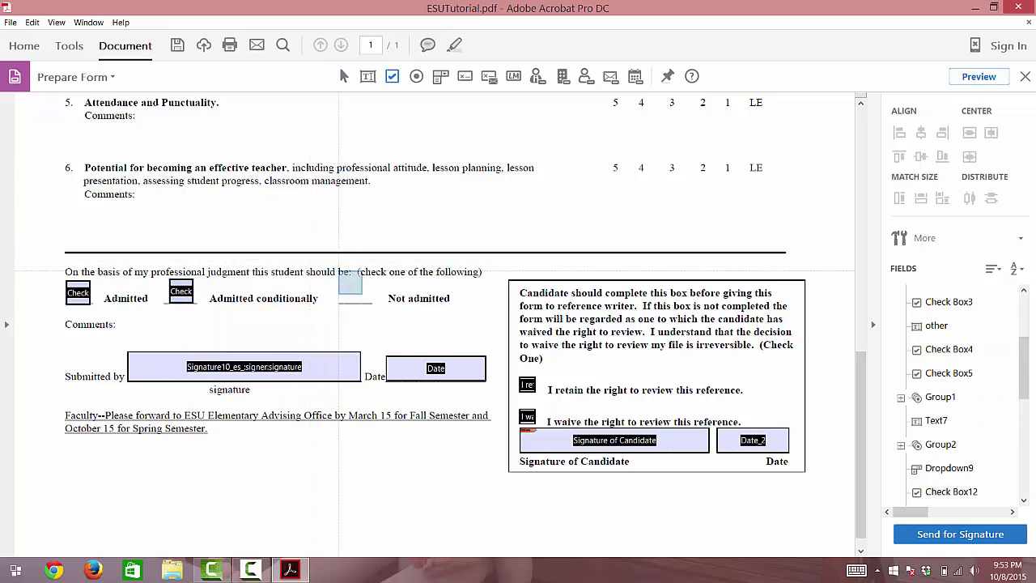
left_click(354, 291)
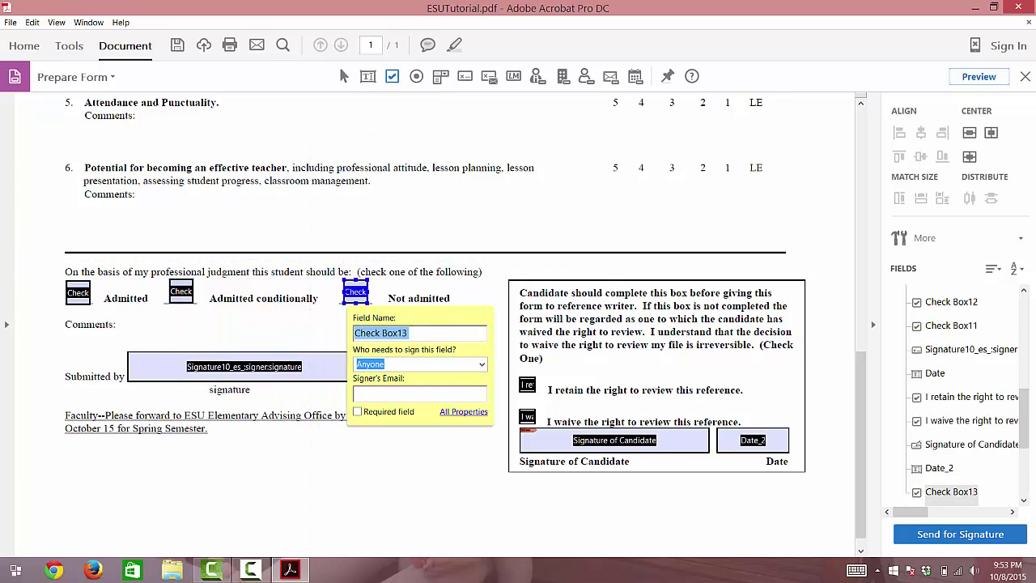
left_click(312, 324)
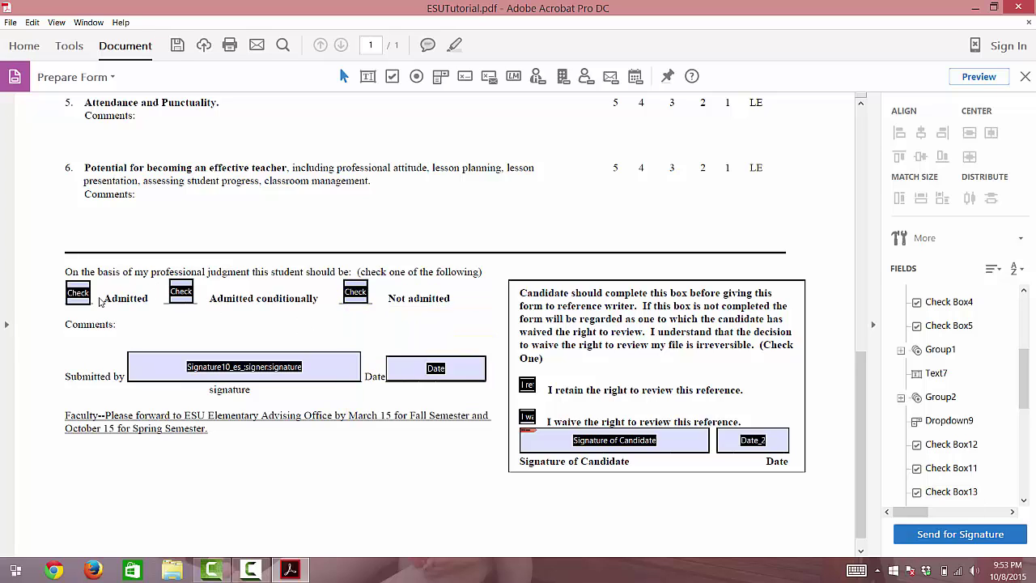
left_click(89, 302)
left_click(251, 332)
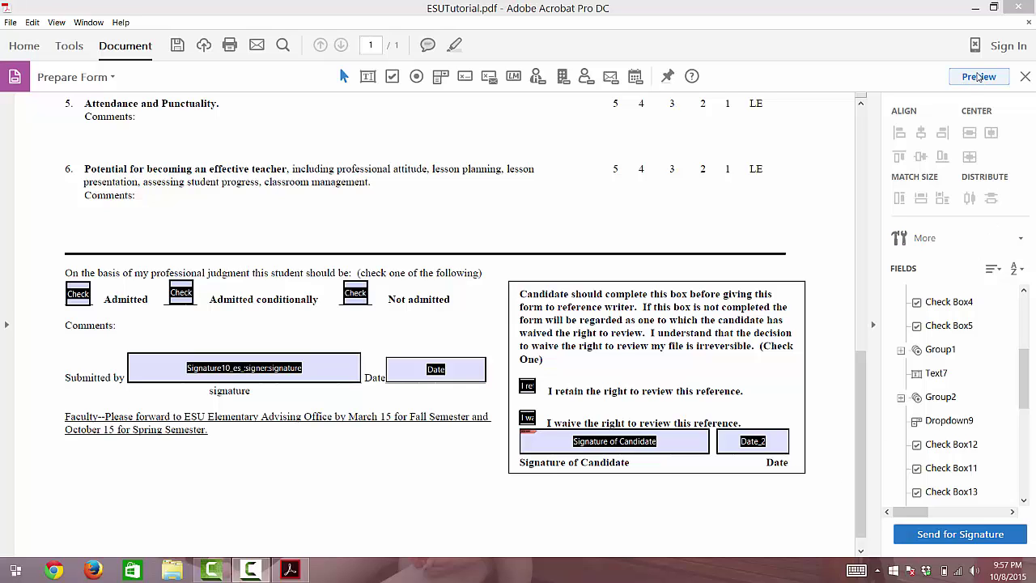
Preview the finished form and look over it from the admission check boxes up to the page heading
left_click(979, 77)
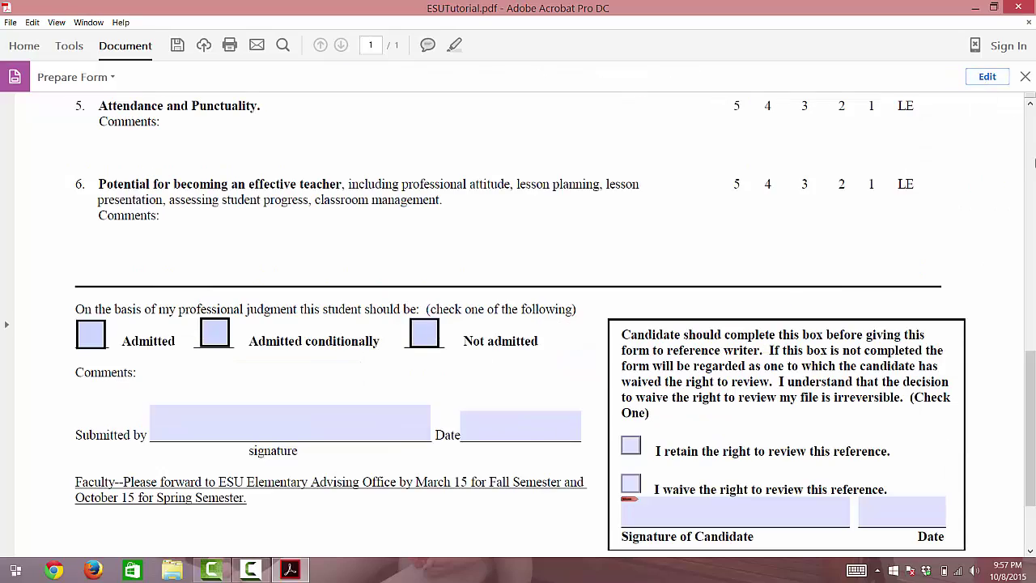
scroll(1030, 429, "down", 1)
left_click_drag(1030, 429, 1030, 194)
left_click_drag(1031, 158, 1032, 138)
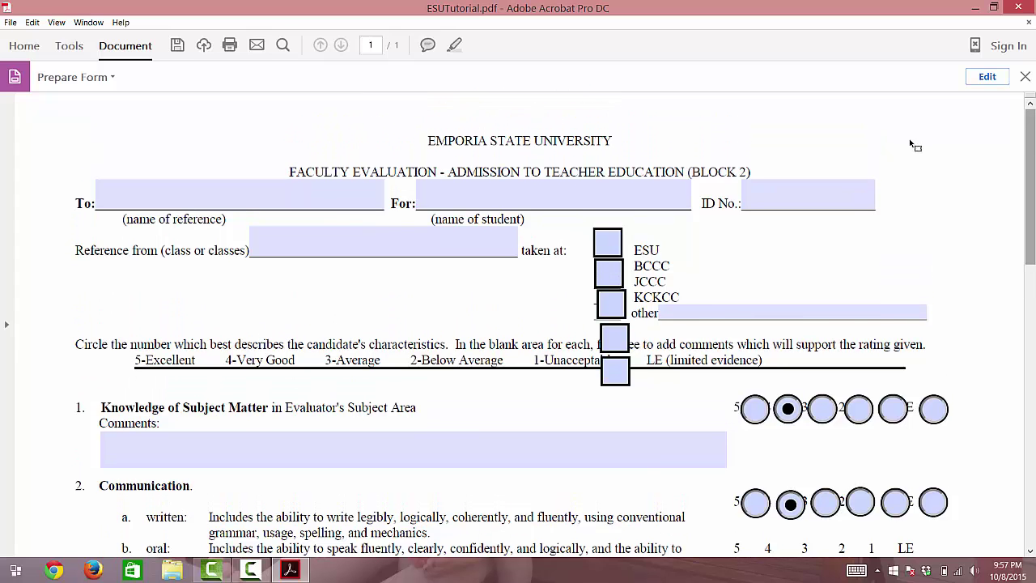